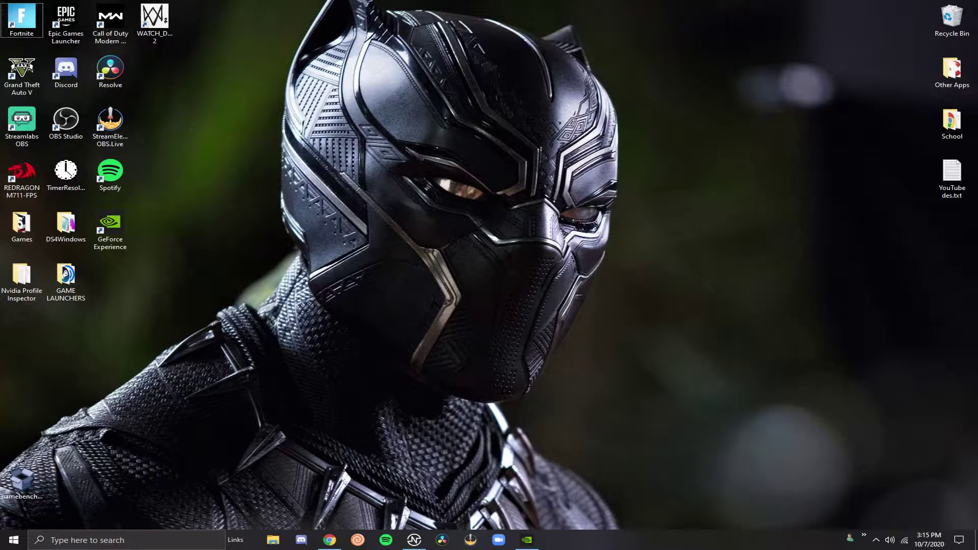
Step: In Bluetooth & other devices settings, start adding a device, then cancel and close Settings
{"action": "left_click", "coordinate": [959, 540]}
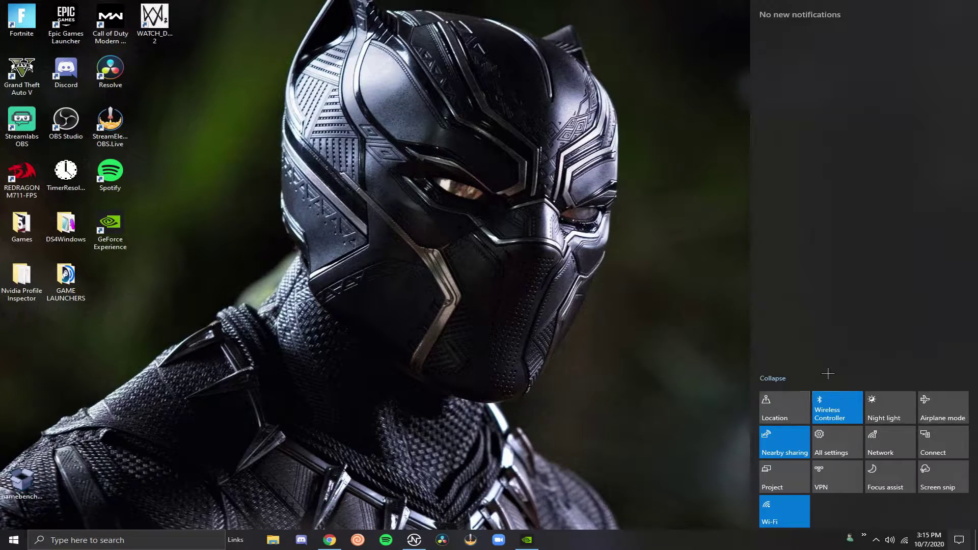
{"action": "right_click", "coordinate": [812, 409]}
{"action": "left_click", "coordinate": [835, 416]}
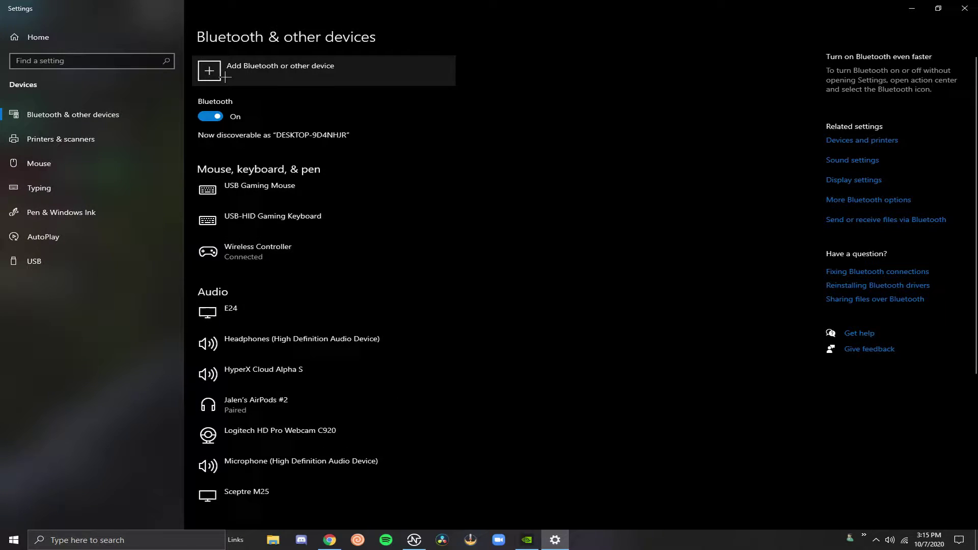
{"action": "left_click", "coordinate": [210, 71]}
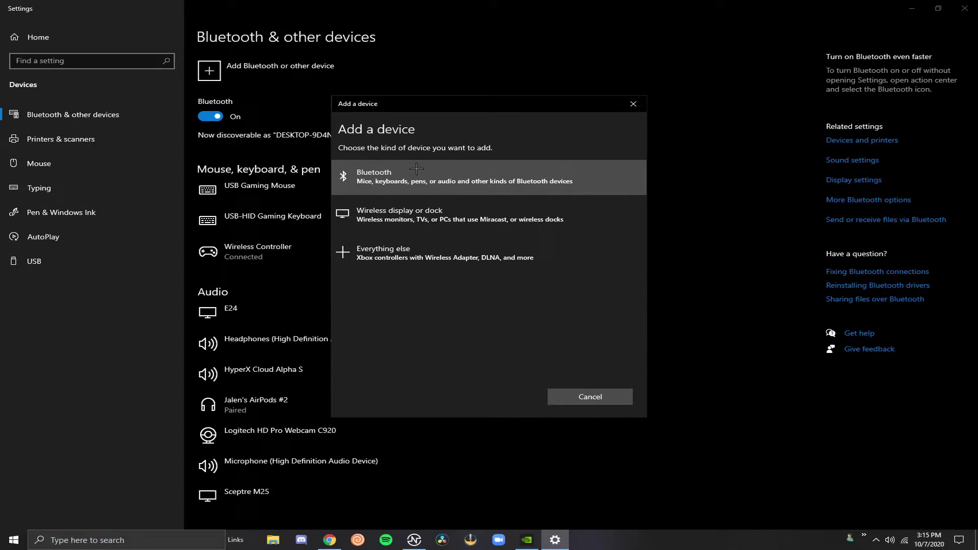
{"action": "left_click", "coordinate": [634, 103]}
{"action": "left_click", "coordinate": [261, 72]}
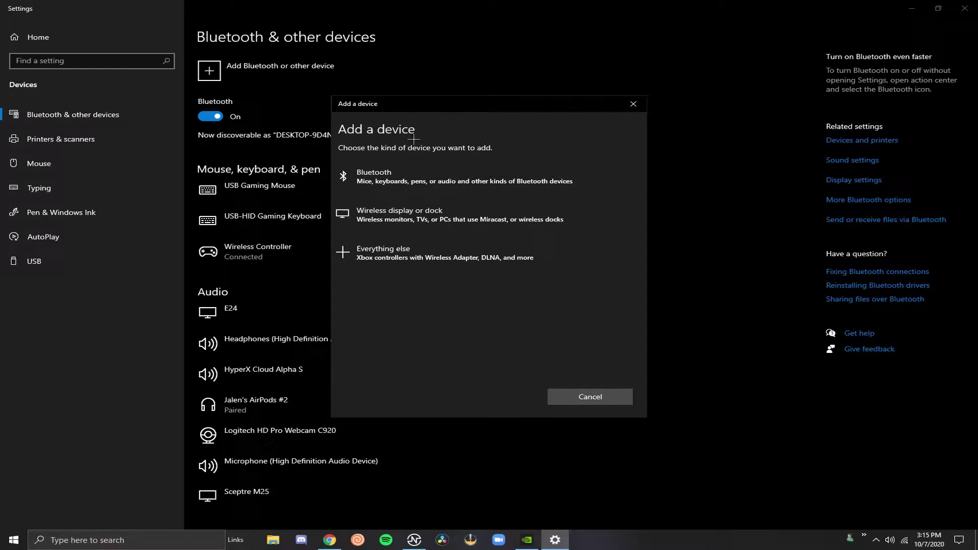
{"action": "left_click", "coordinate": [591, 398]}
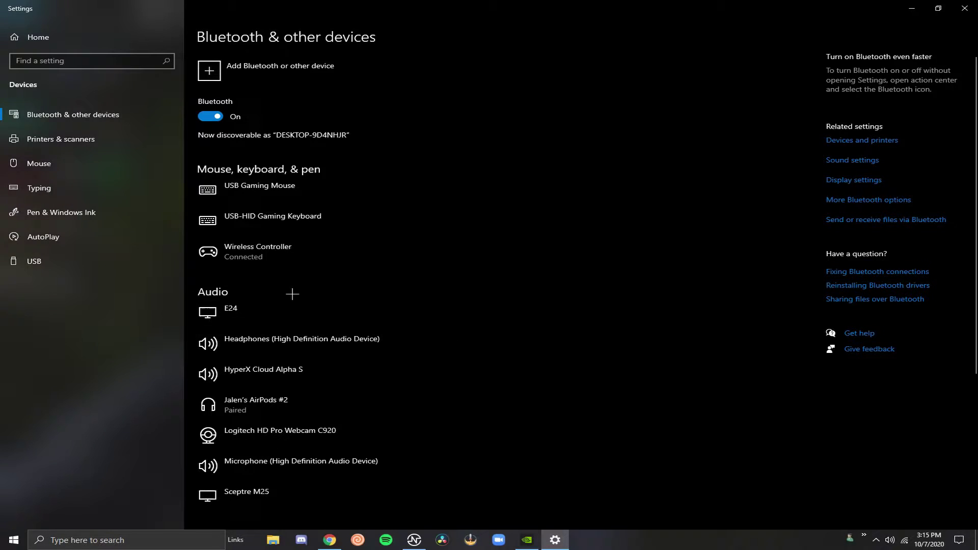
{"action": "left_click", "coordinate": [964, 9]}
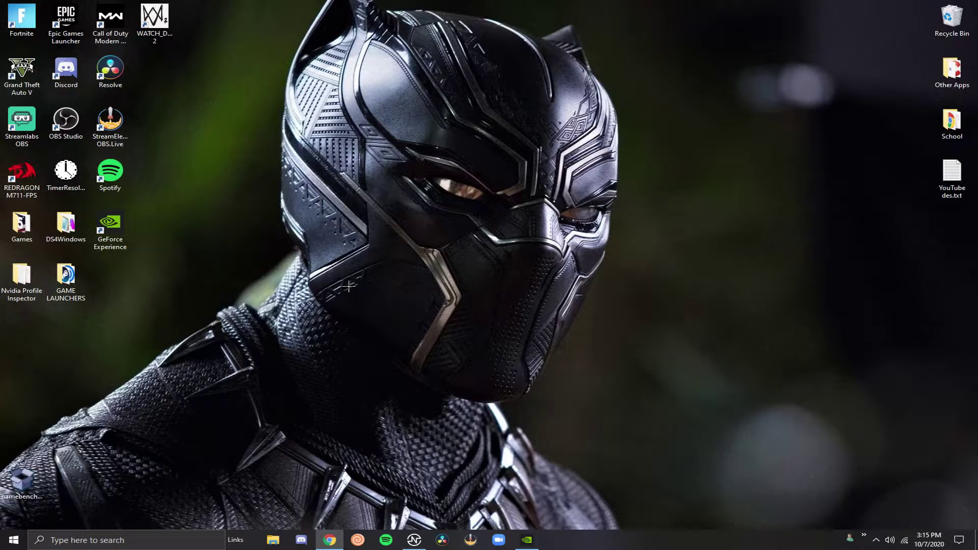
Step: Launch DS4Windows, dismiss the custom lightbar colour picker, and open the gdfdg profile for editing
{"action": "double_click", "coordinate": [69, 229]}
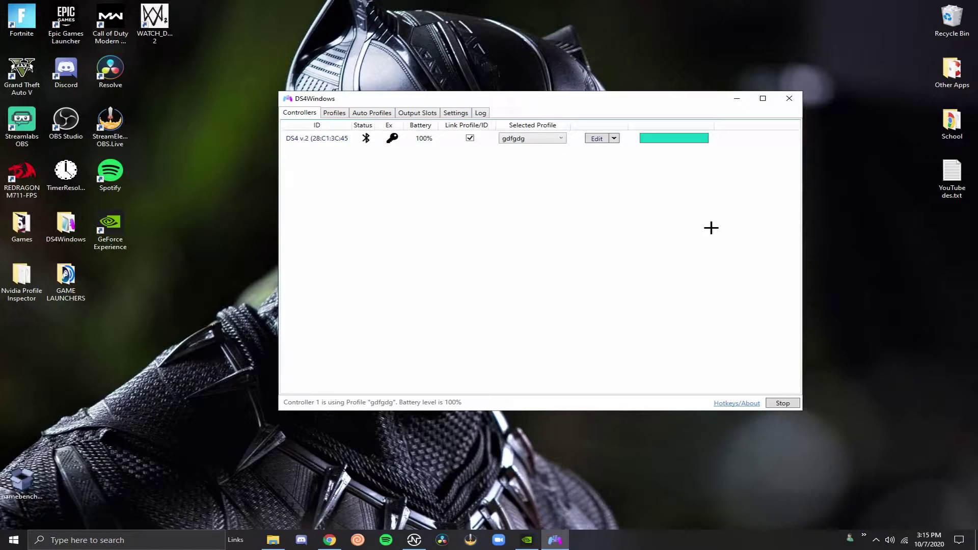
{"action": "right_click", "coordinate": [692, 137]}
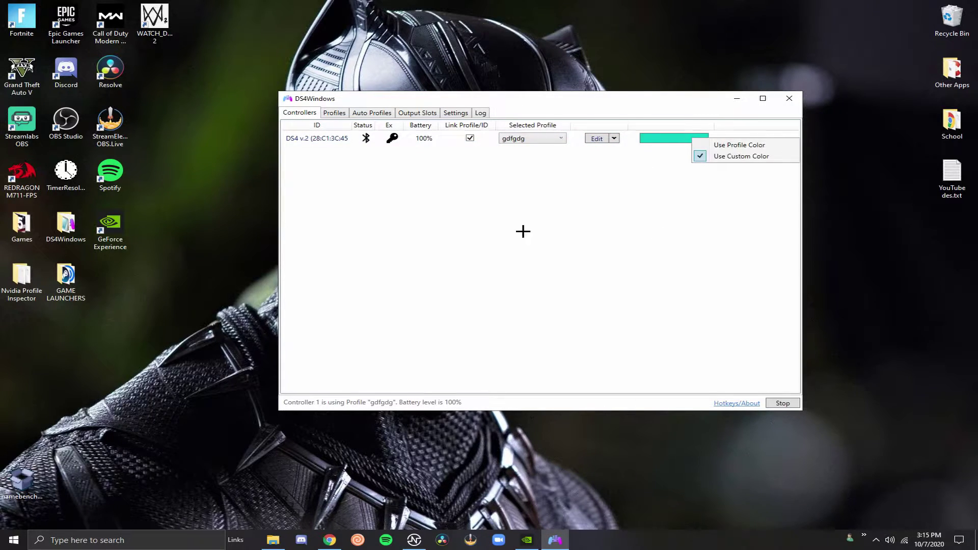
{"action": "left_click", "coordinate": [736, 155]}
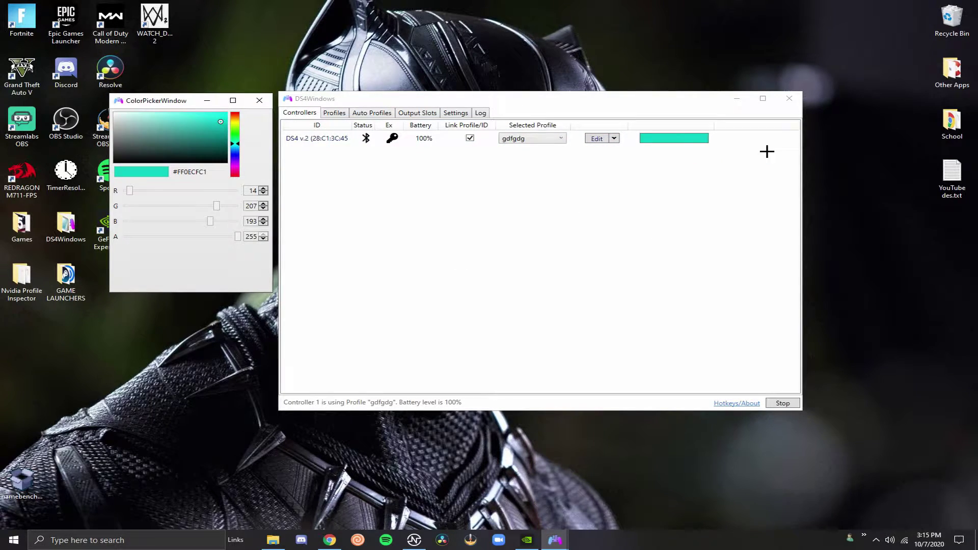
{"action": "left_click", "coordinate": [260, 101]}
{"action": "left_click", "coordinate": [603, 138]}
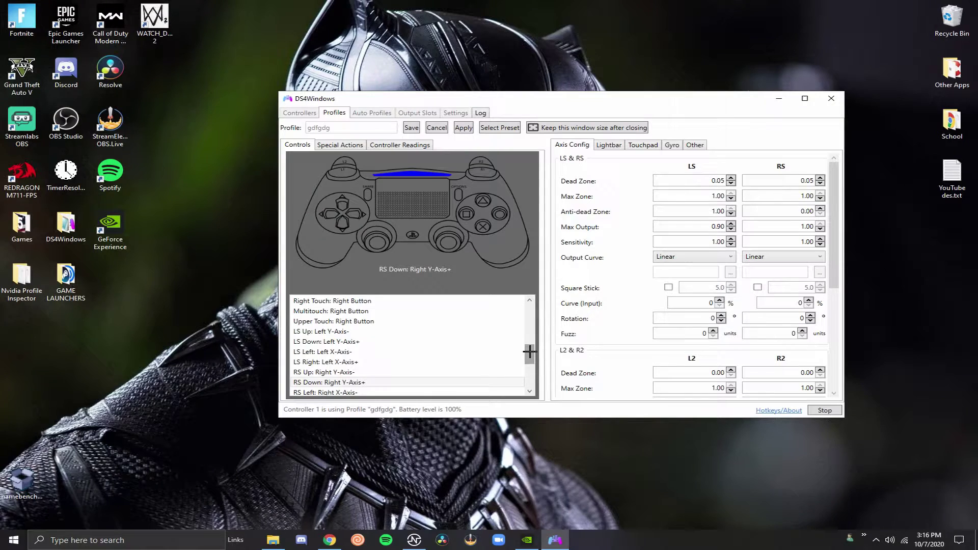
Step: Review the profile's mappings, select D-pad right, and check Axis Config (0.05 dead zones, 0.90 max output)
{"action": "mouse_move", "coordinate": [529, 352]}
{"action": "left_mouse_down"}
{"action": "mouse_move", "coordinate": [530, 306]}
{"action": "mouse_move", "coordinate": [541, 345]}
{"action": "left_mouse_up"}
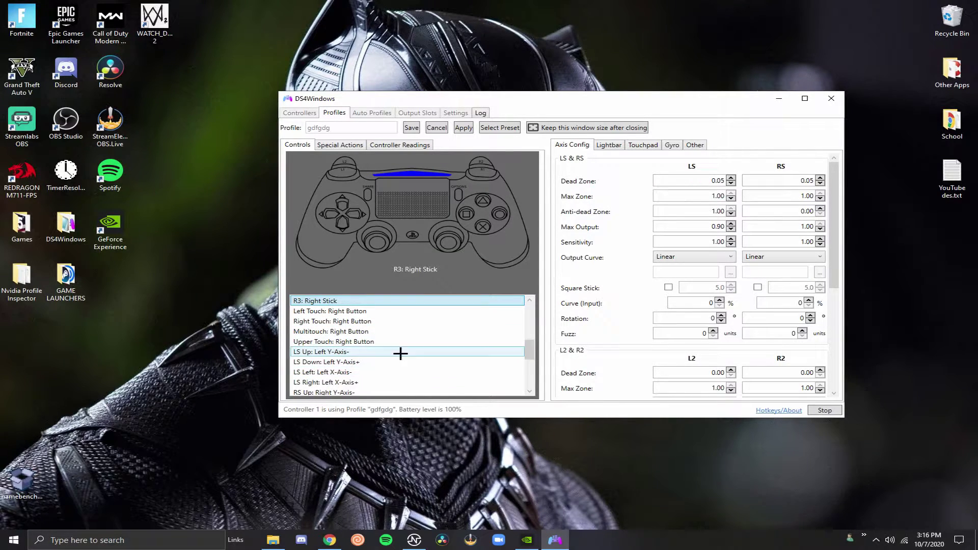
{"action": "left_click", "coordinate": [355, 214]}
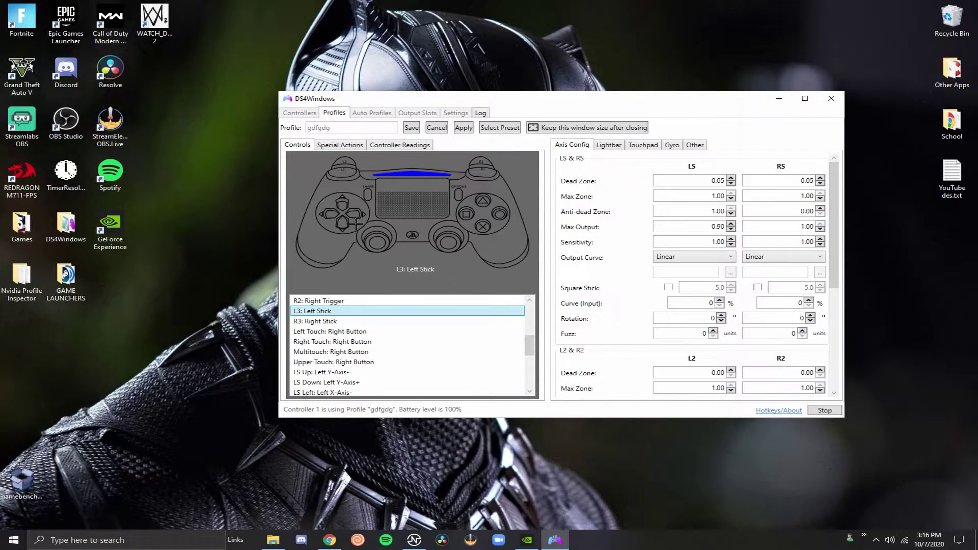
{"action": "left_click_drag", "start_coordinate": [526, 334], "coordinate": [544, 356]}
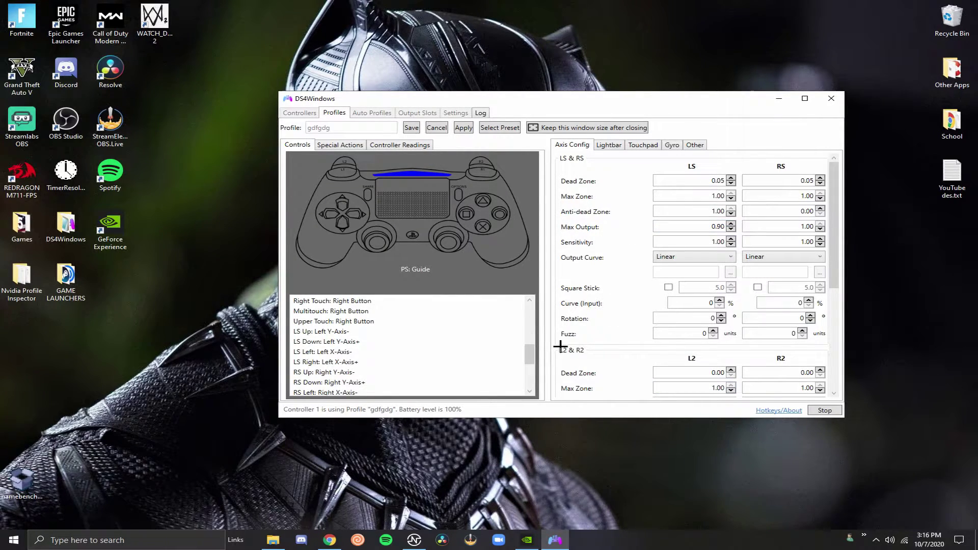
{"action": "mouse_move", "coordinate": [828, 209]}
{"action": "left_mouse_down"}
{"action": "mouse_move", "coordinate": [839, 330]}
{"action": "mouse_move", "coordinate": [835, 239]}
{"action": "mouse_move", "coordinate": [820, 199]}
{"action": "left_mouse_up"}
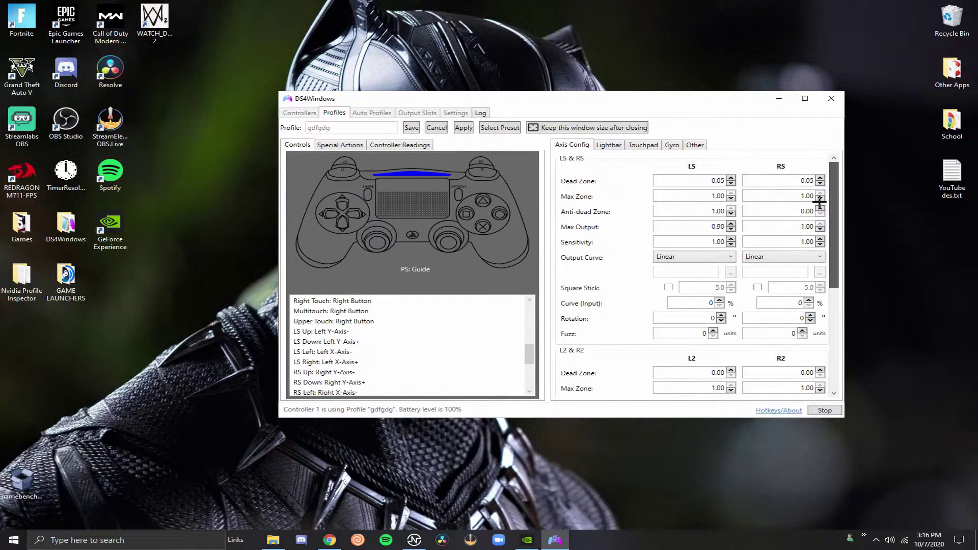
Step: Browse the Lightbar, Touchpad, Gyro and Other tabs, keeping touchpad output mode as Controls
{"action": "left_click", "coordinate": [617, 145]}
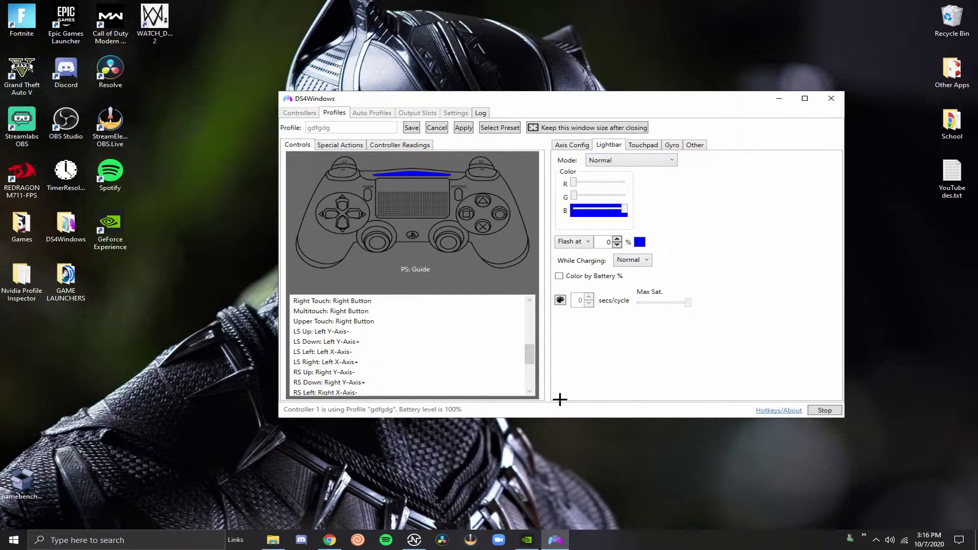
{"action": "left_click", "coordinate": [645, 145]}
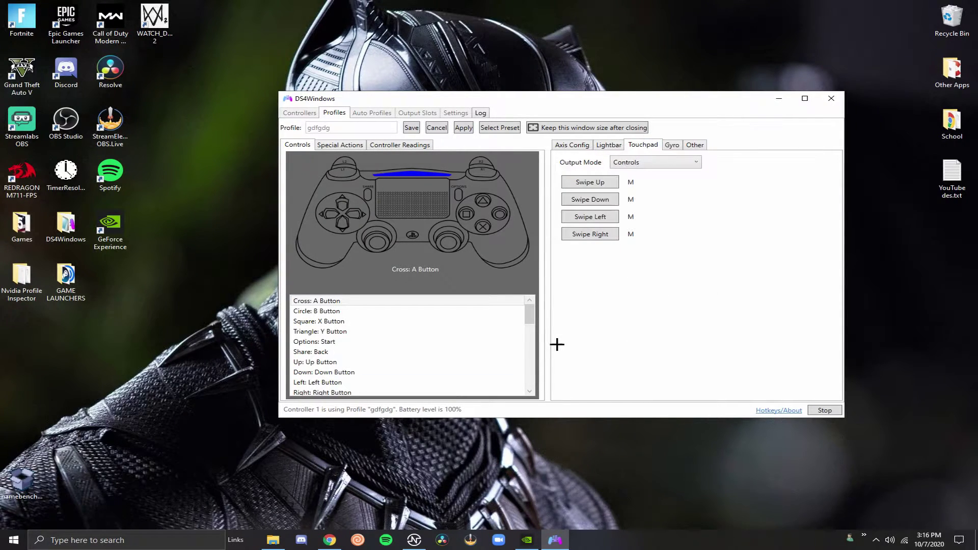
{"action": "left_click", "coordinate": [633, 162]}
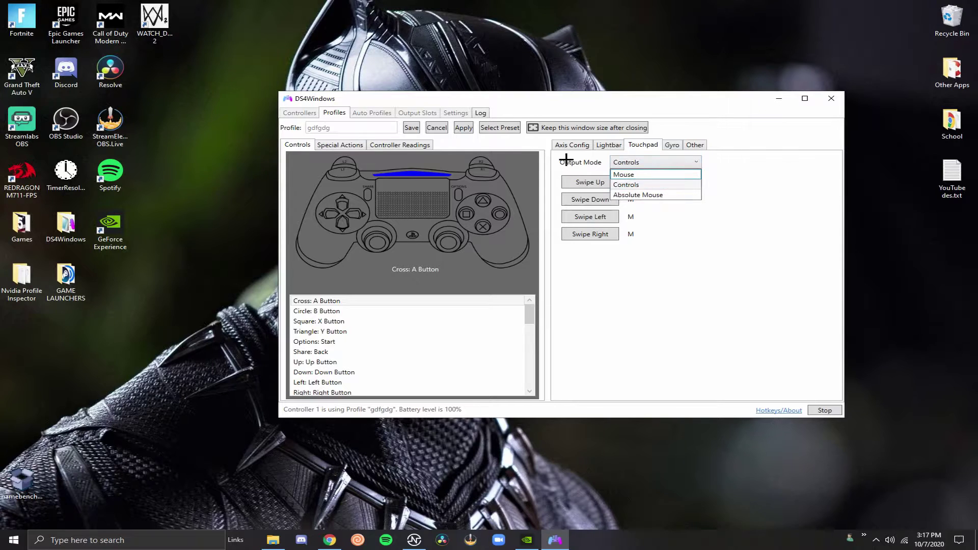
{"action": "left_click", "coordinate": [731, 186]}
{"action": "left_click", "coordinate": [673, 147]}
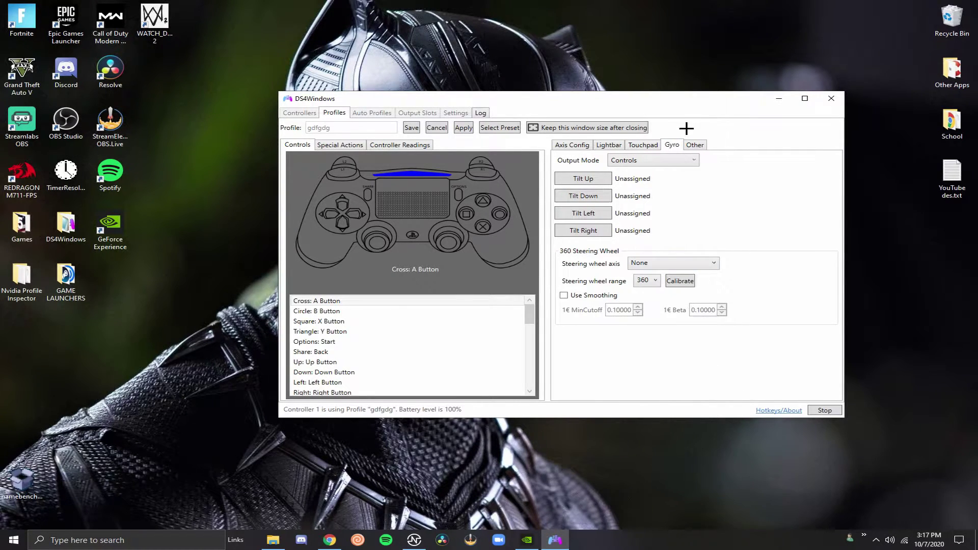
{"action": "left_click", "coordinate": [701, 142]}
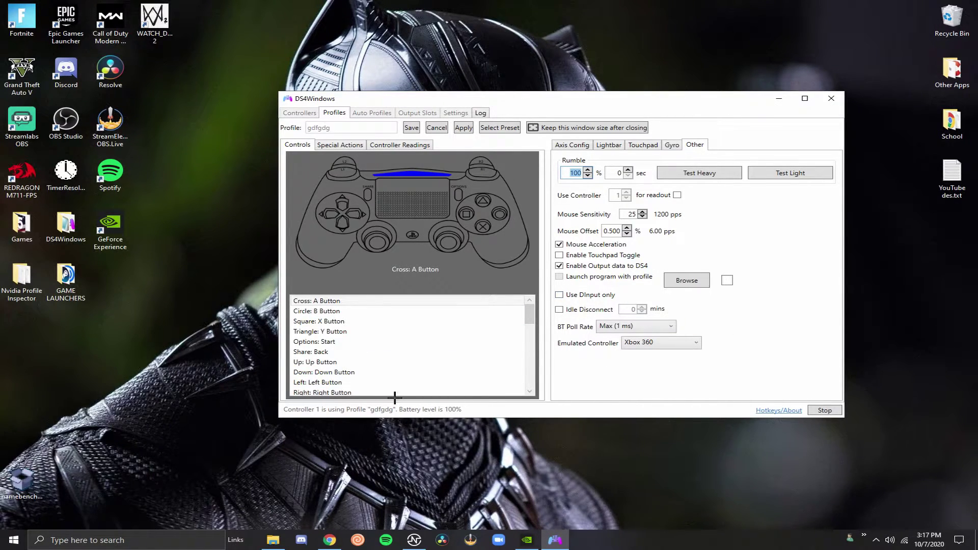
{"action": "left_click", "coordinate": [341, 145]}
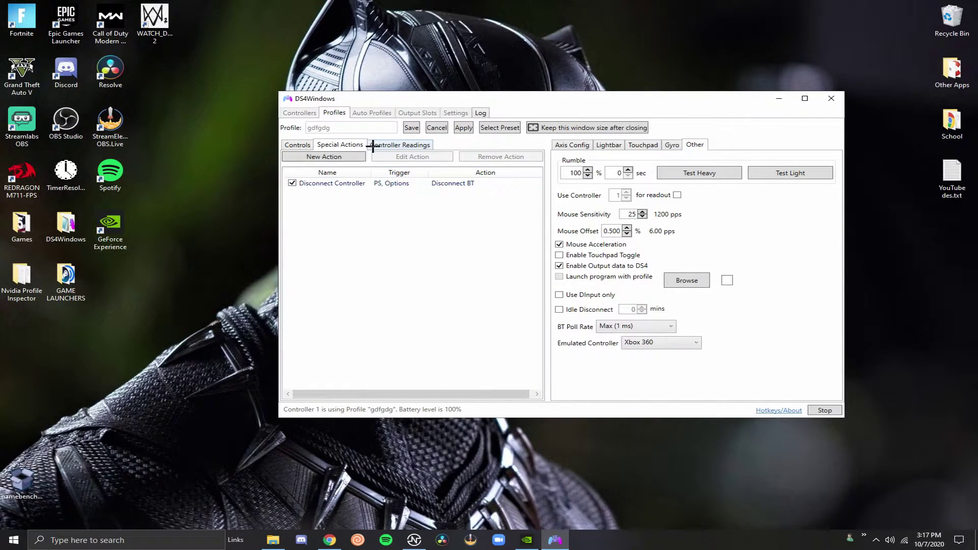
{"action": "left_click", "coordinate": [404, 145]}
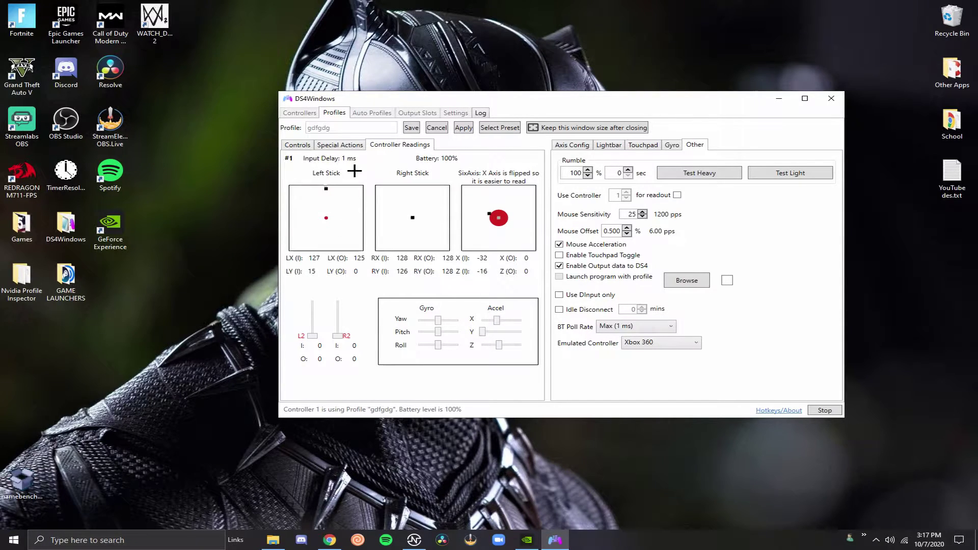
{"action": "left_click", "coordinate": [296, 147]}
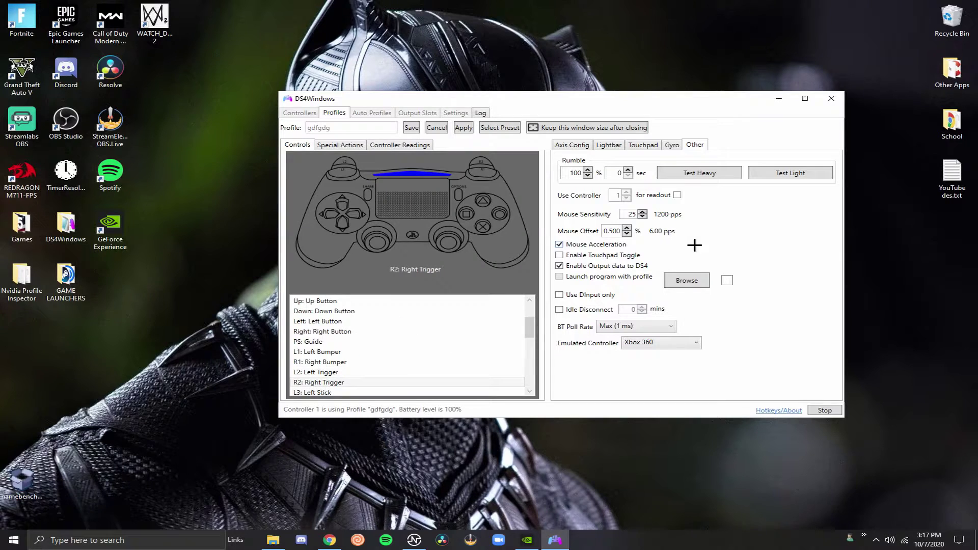
Step: Apply and save the gdfgdg profile, closing the editor, then show the Settings page
{"action": "left_click", "coordinate": [570, 145]}
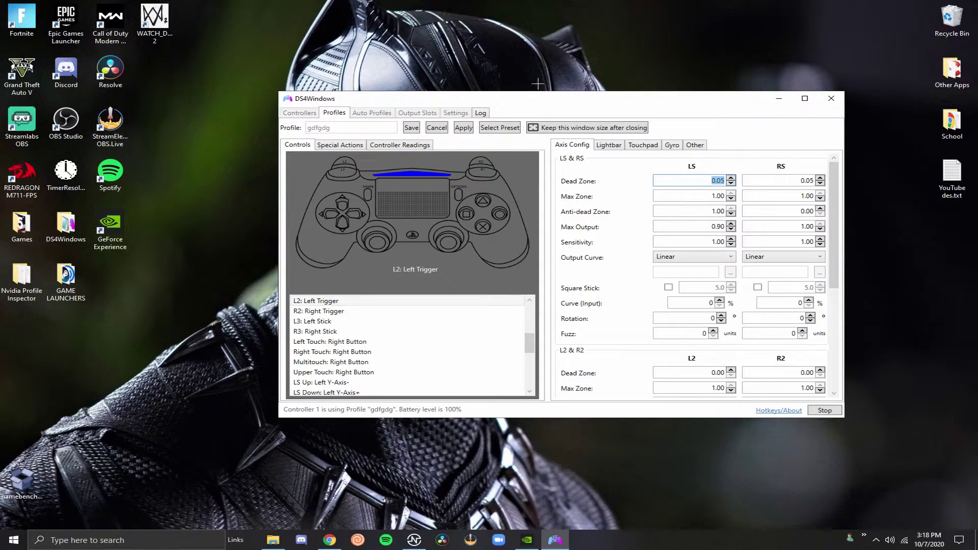
{"action": "left_click", "coordinate": [470, 127]}
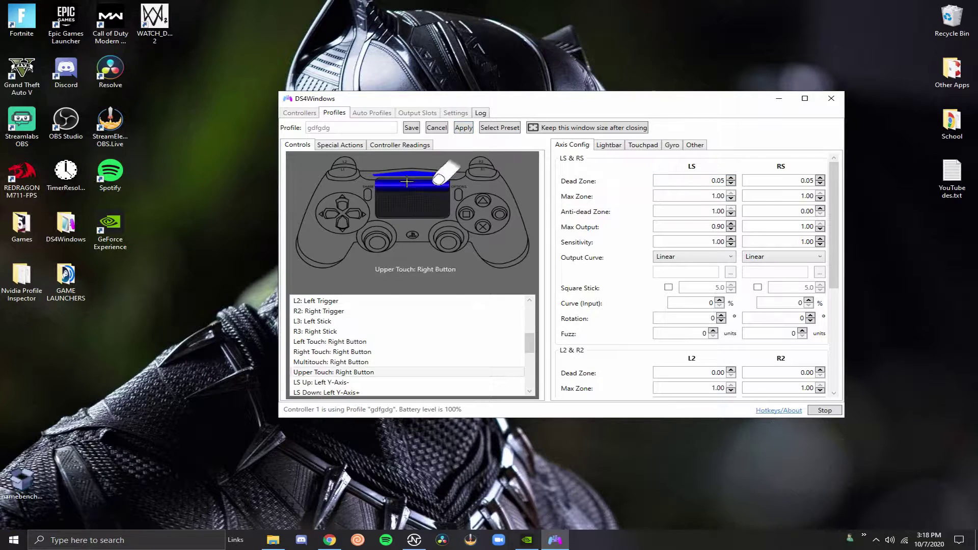
{"action": "left_click", "coordinate": [413, 128]}
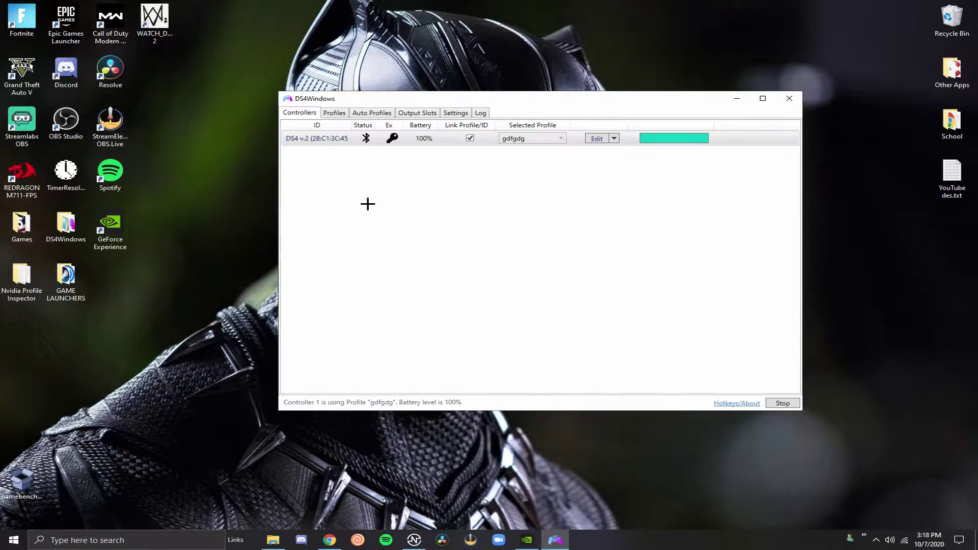
{"action": "left_click", "coordinate": [457, 112]}
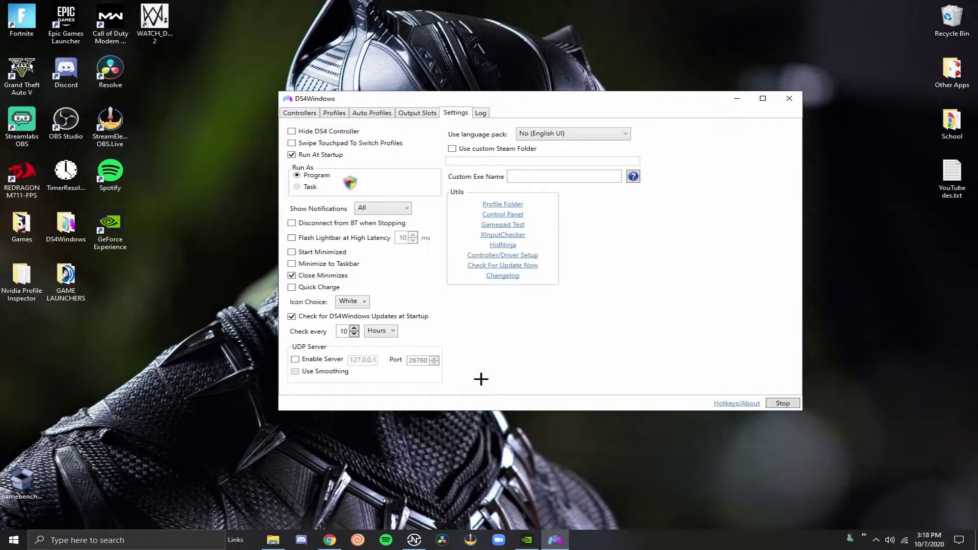
Step: Rerun Controller/Driver Setup, then confirm DS4Windows reports it is up to date
{"action": "left_click", "coordinate": [503, 255]}
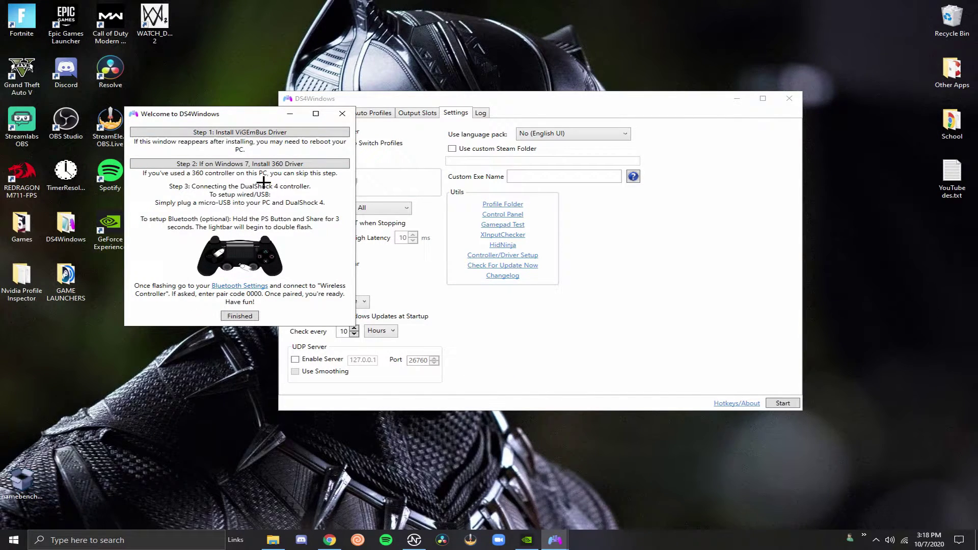
{"action": "left_click", "coordinate": [240, 316]}
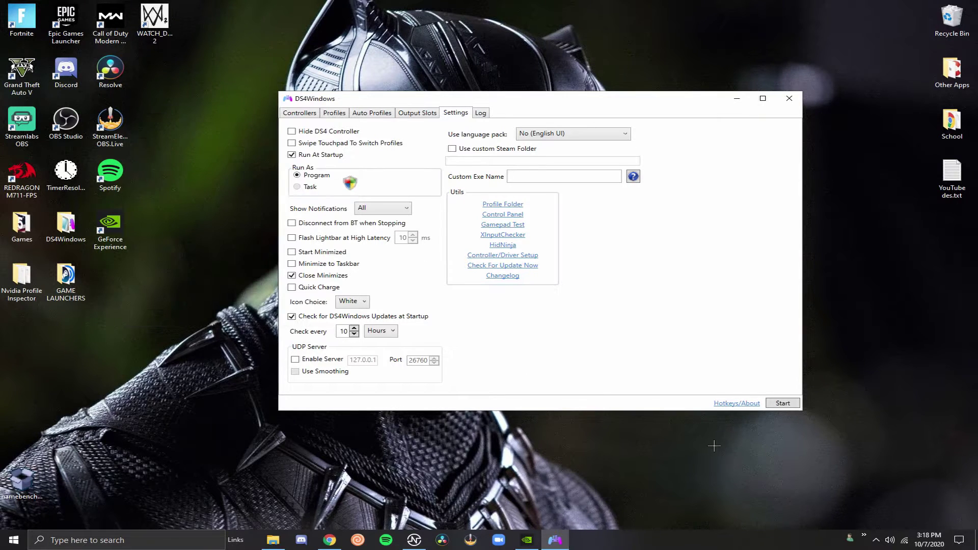
{"action": "left_click", "coordinate": [507, 266]}
{"action": "left_click", "coordinate": [514, 300]}
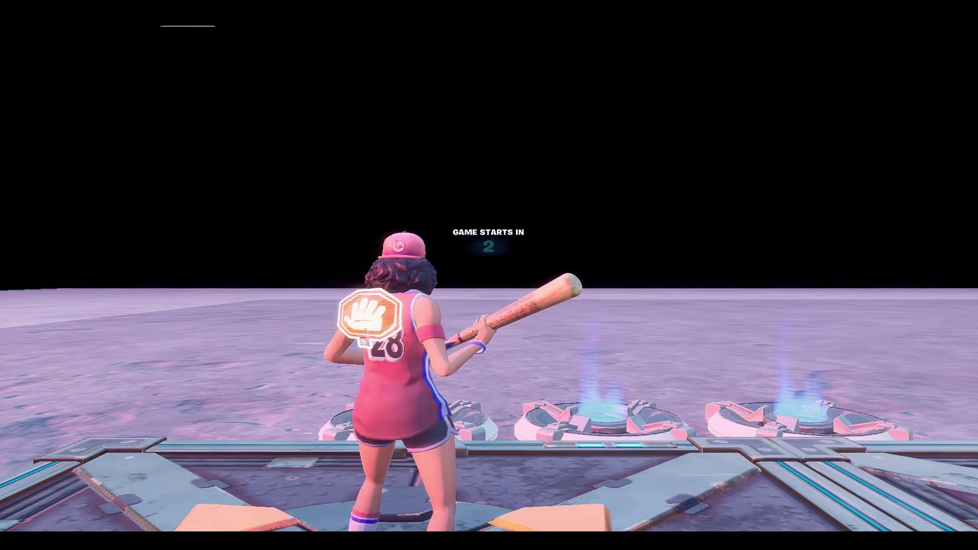
Step: Run forward once the match starts, then bring up DS4Windows from the system tray
{"action": "key", "text": "w"}
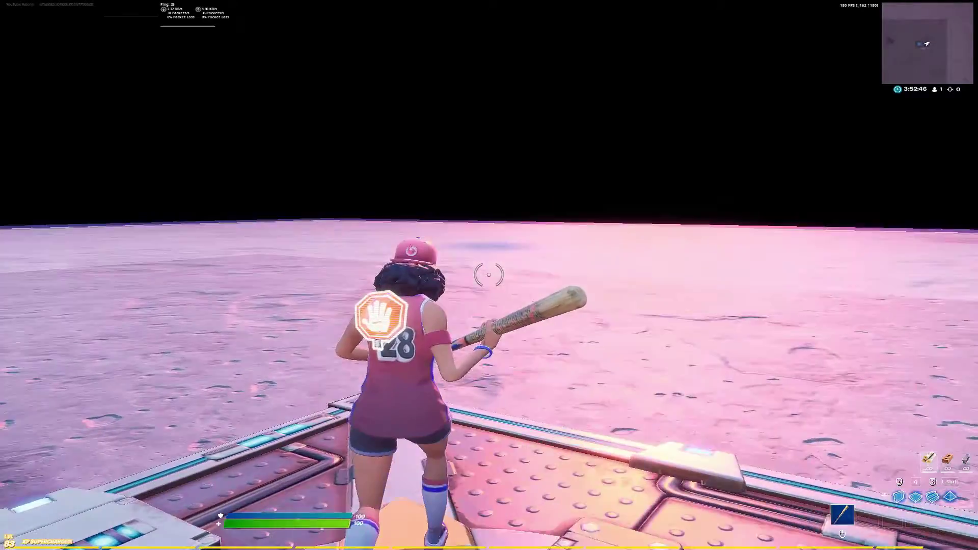
{"action": "key", "text": "w"}
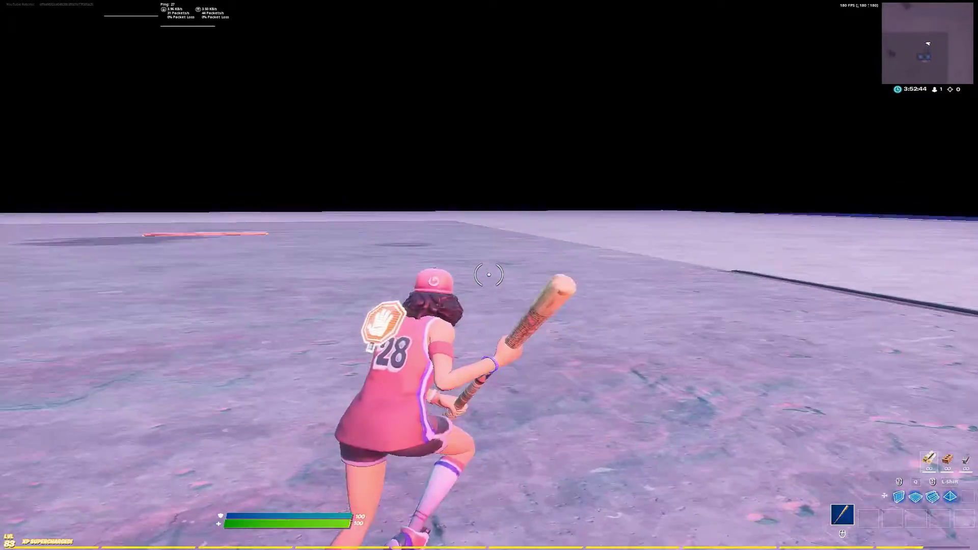
{"action": "key", "text": "super"}
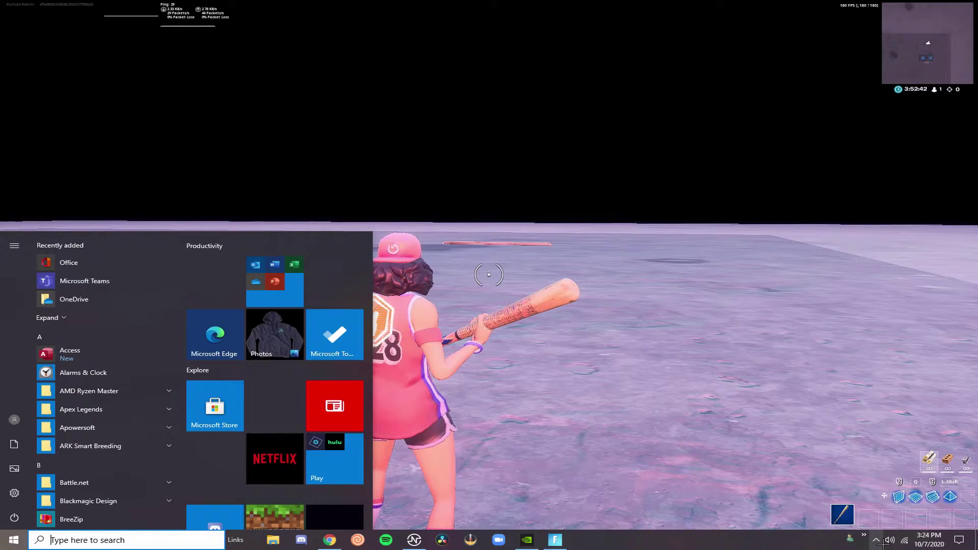
{"action": "left_click", "coordinate": [876, 540]}
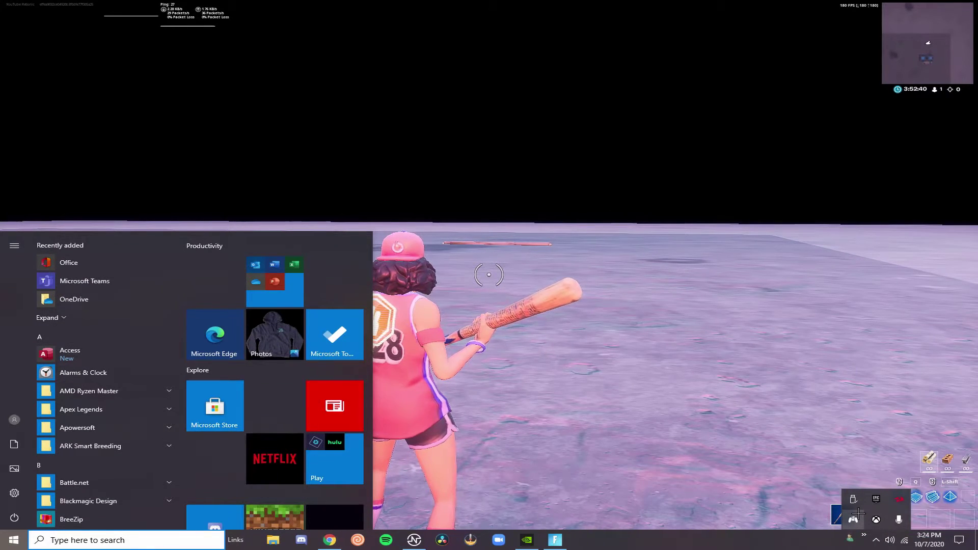
{"action": "left_click", "coordinate": [854, 519]}
Step: Stop and restart DS4Windows so the controller reconnects, then minimize the window
{"action": "left_click_drag", "start_coordinate": [680, 102], "coordinate": [613, 83]}
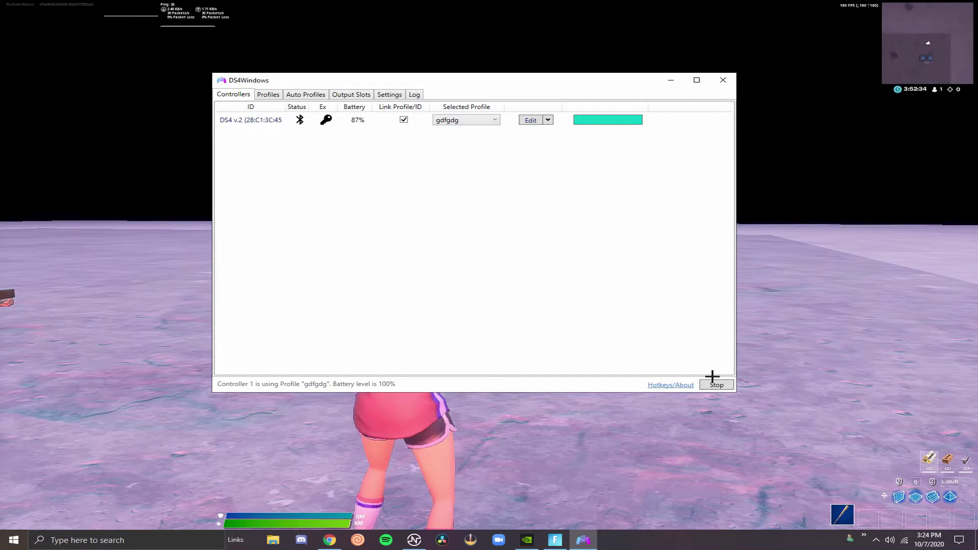
{"action": "left_click", "coordinate": [716, 383]}
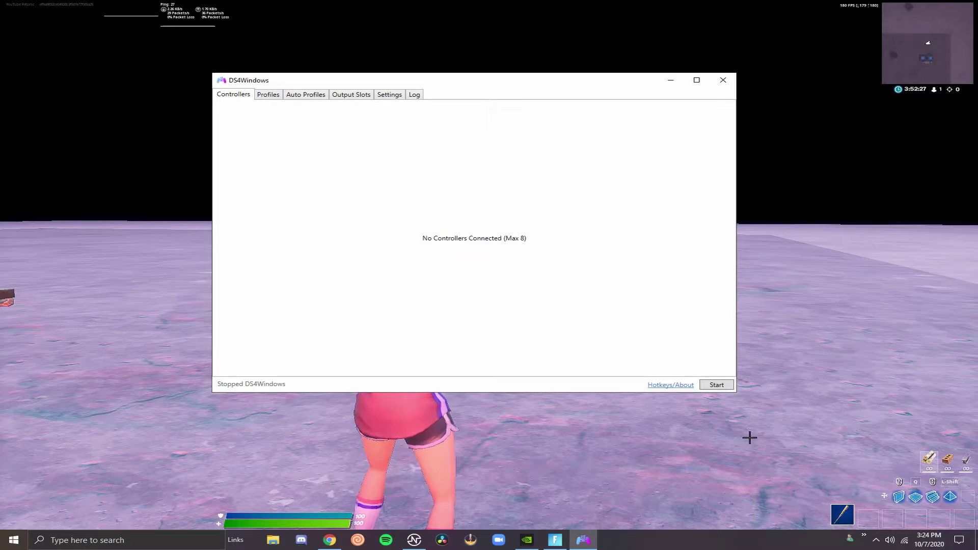
{"action": "left_click", "coordinate": [713, 384]}
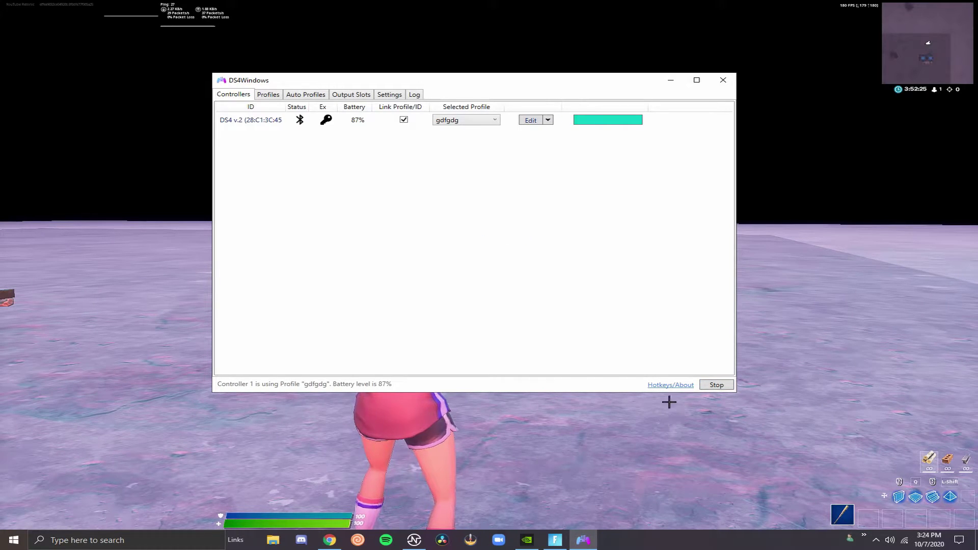
{"action": "left_click", "coordinate": [672, 79]}
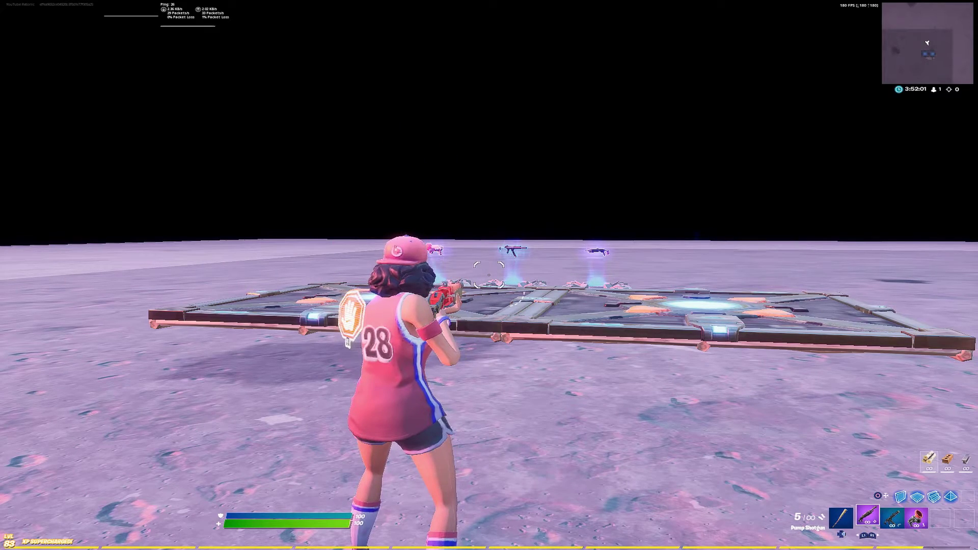
{"action": "key", "text": "Escape"}
{"action": "key", "text": "Down"}
{"action": "key", "text": "Return"}
{"action": "key", "text": "e"}
{"action": "key", "text": "e"}
{"action": "key", "text": "e"}
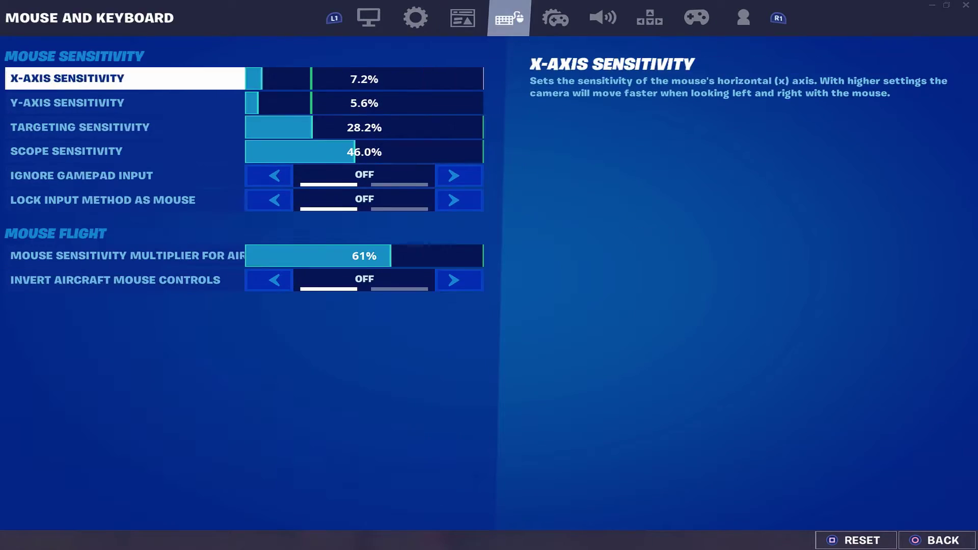
{"action": "key", "text": "e"}
{"action": "key", "text": "e"}
{"action": "key", "text": "e"}
{"action": "key", "text": "e"}
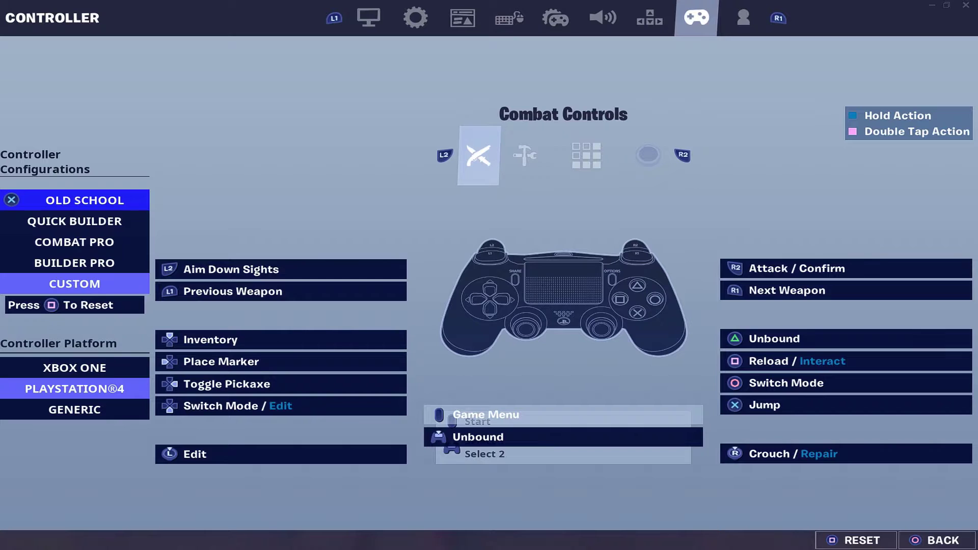
{"action": "key", "text": "Right"}
{"action": "key", "text": "Left"}
{"action": "key", "text": "Down"}
{"action": "key", "text": "Down"}
{"action": "key", "text": "Down"}
{"action": "key", "text": "Up"}
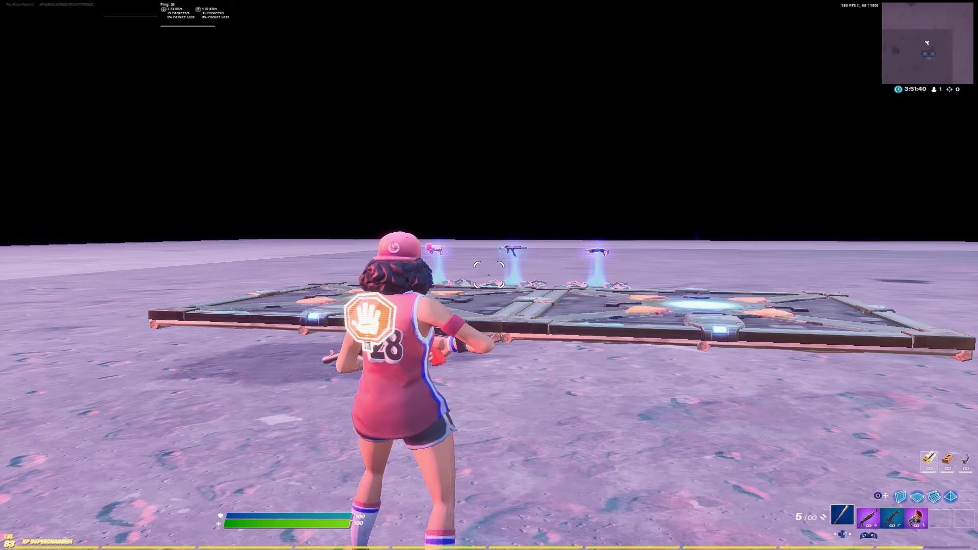
Step: Swap repeatedly between the pickaxe and the Pump Shotgun
{"action": "key", "text": "2"}
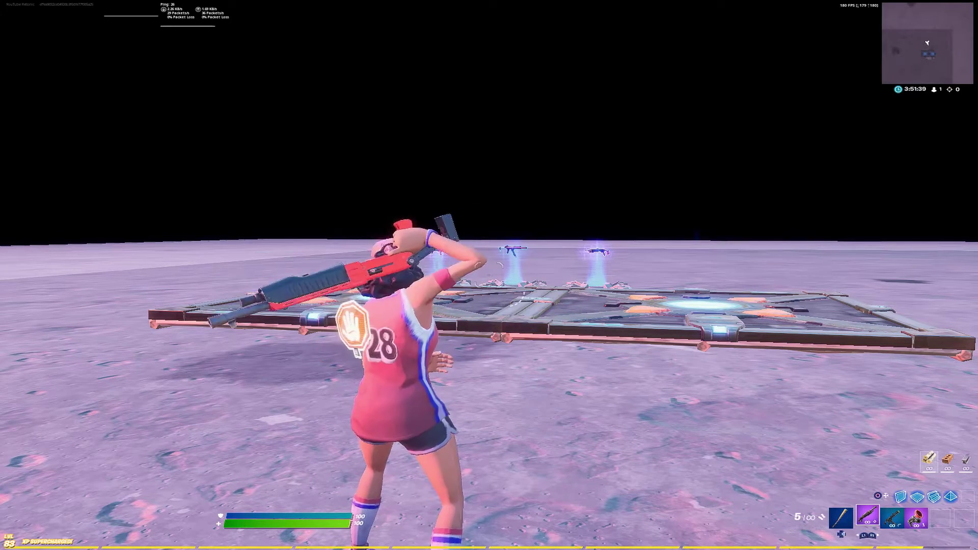
{"action": "key", "text": "1"}
{"action": "key", "text": "2"}
{"action": "key", "text": "1"}
{"action": "key", "text": "2"}
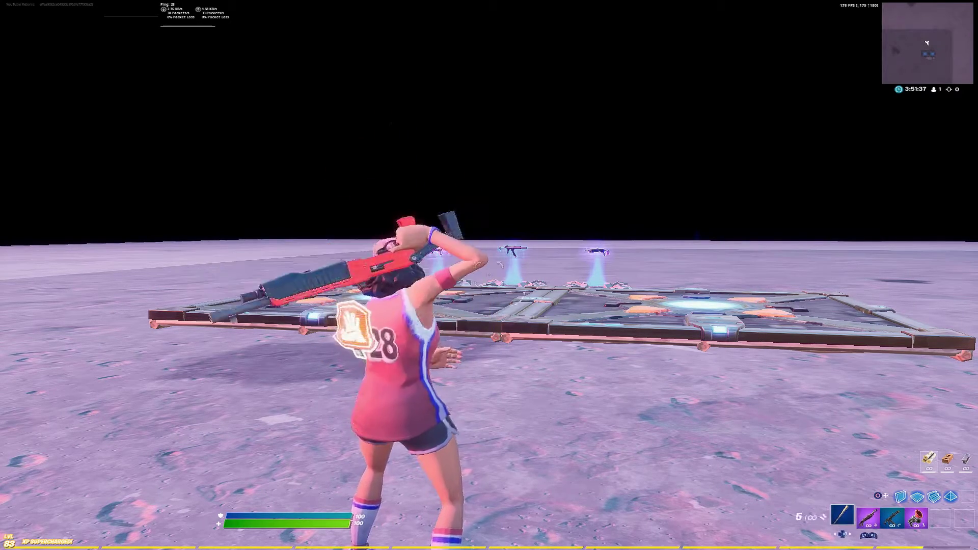
{"action": "key", "text": "1"}
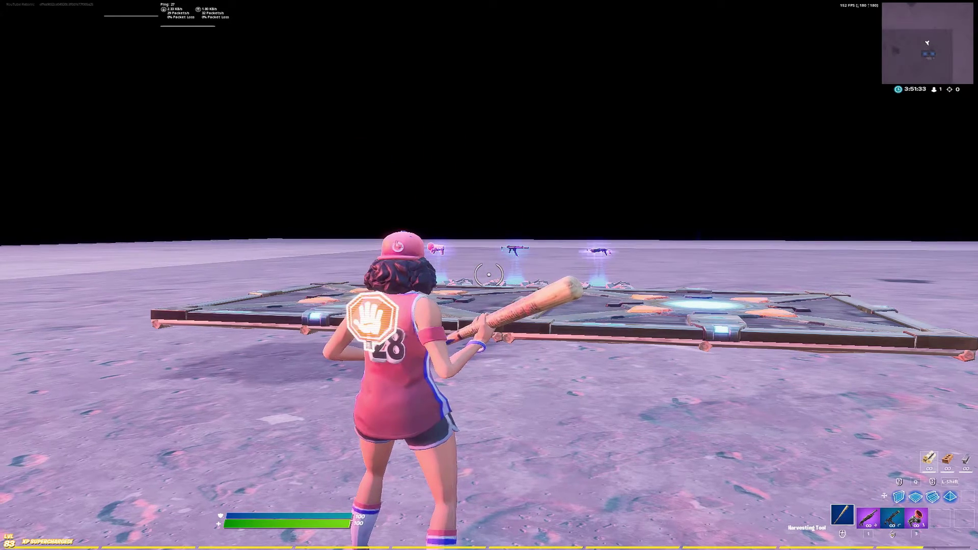
Step: Open Fortnite's game settings to the controller settings page
{"action": "key", "text": "super"}
{"action": "key", "text": "super"}
{"action": "key", "text": "Escape"}
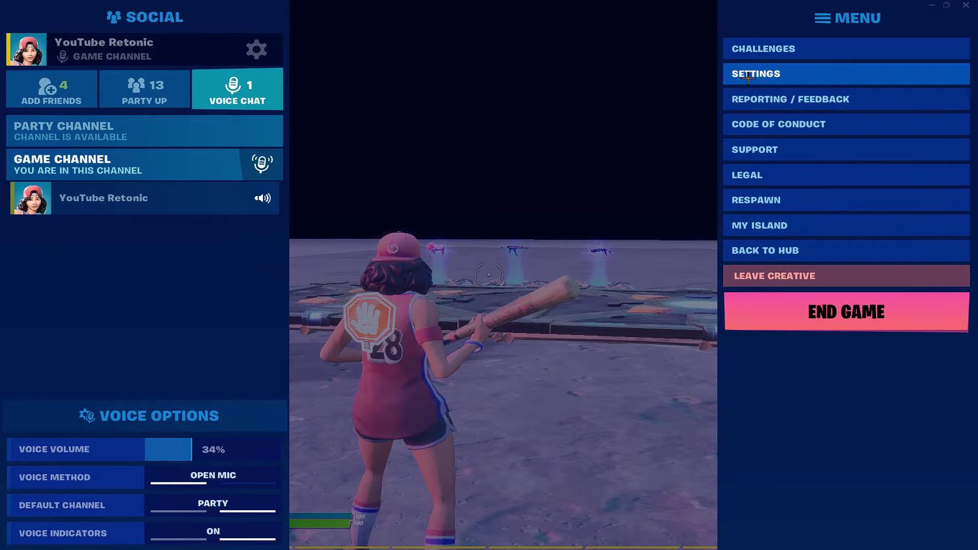
{"action": "left_click", "coordinate": [754, 72]}
{"action": "left_click", "coordinate": [675, 19]}
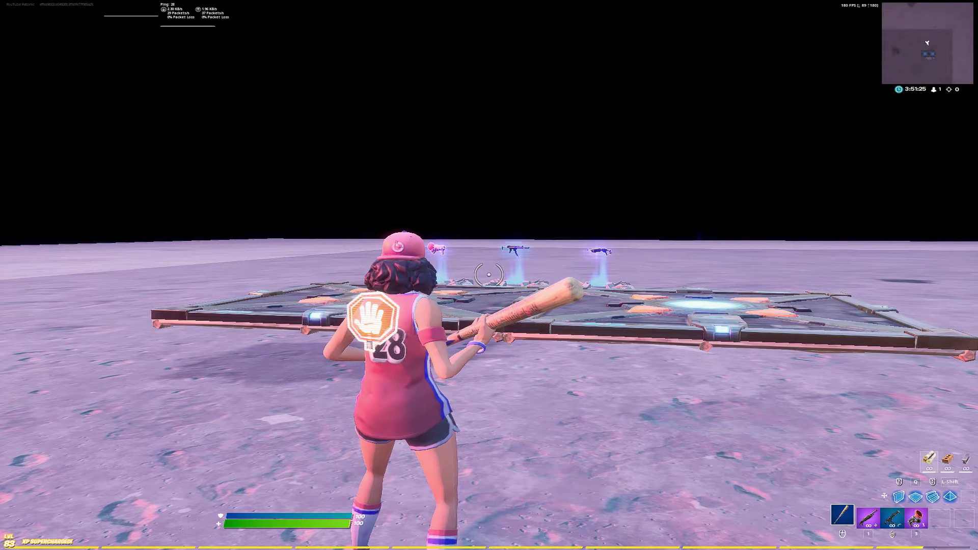
Step: Cycle through the shotguns and plunger launcher, build ramps and walls, then open the Start menu
{"action": "key", "text": "1"}
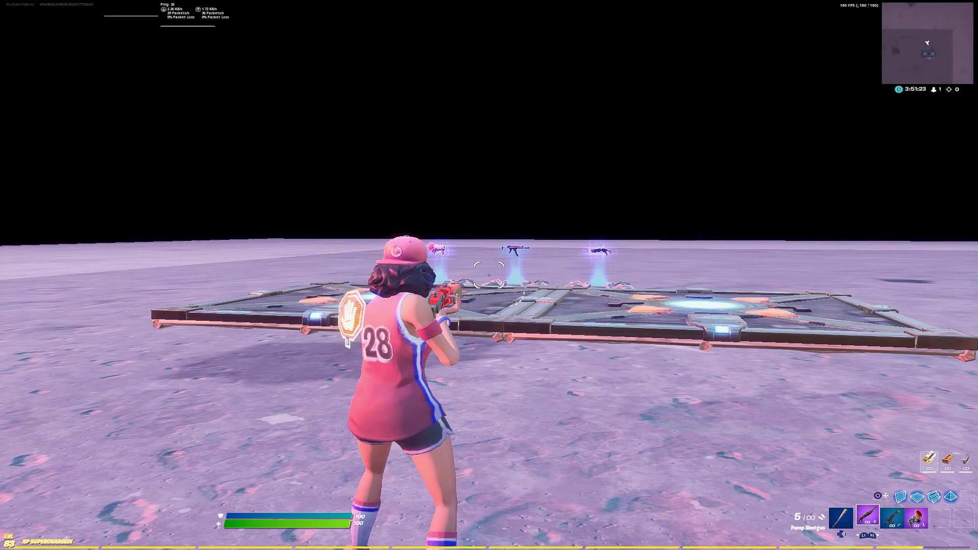
{"action": "key", "text": "3"}
{"action": "key", "text": "2"}
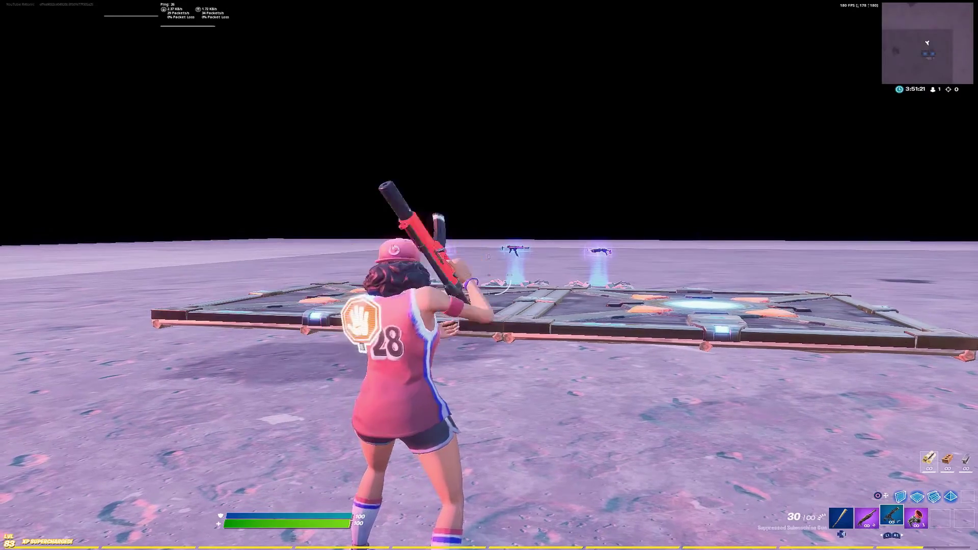
{"action": "key", "text": "1"}
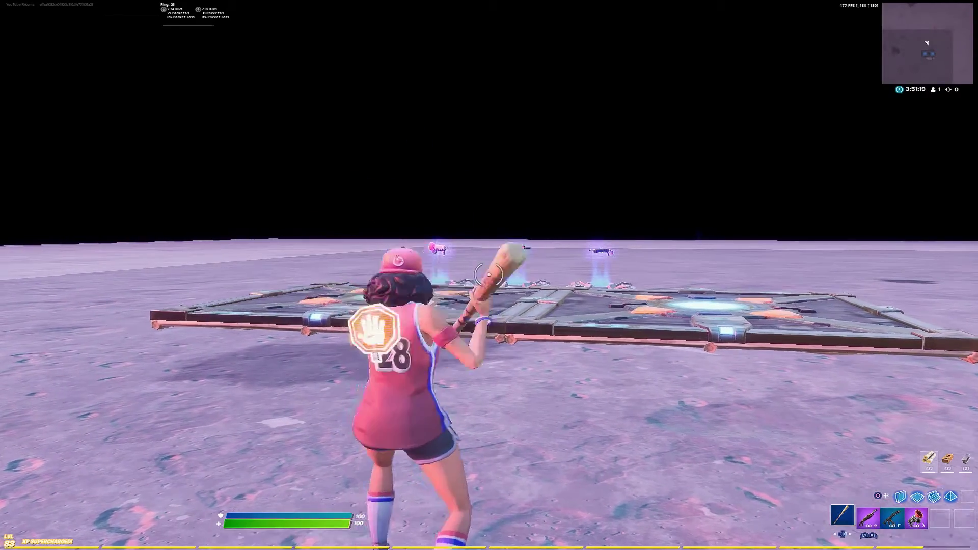
{"action": "key", "text": "f3"}
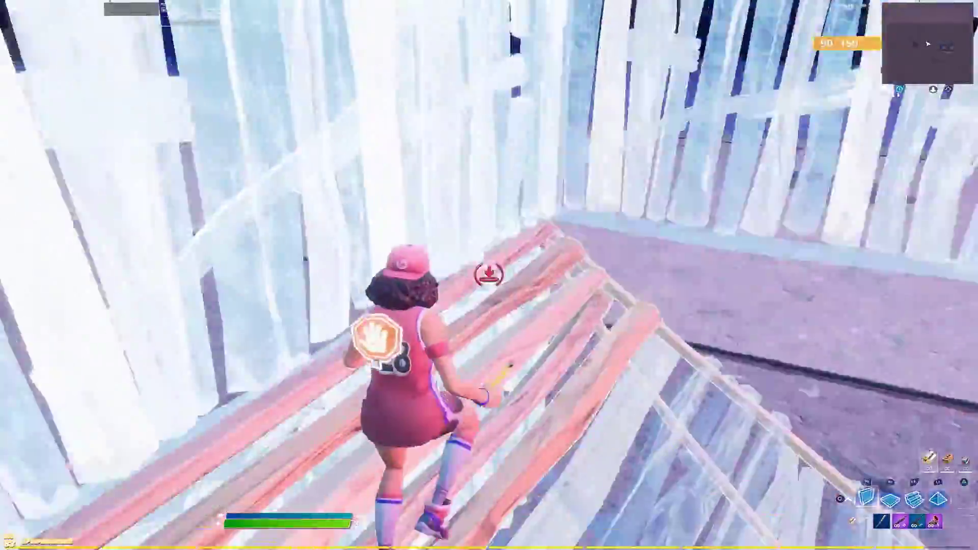
{"action": "key", "text": "f1"}
{"action": "key", "text": "1"}
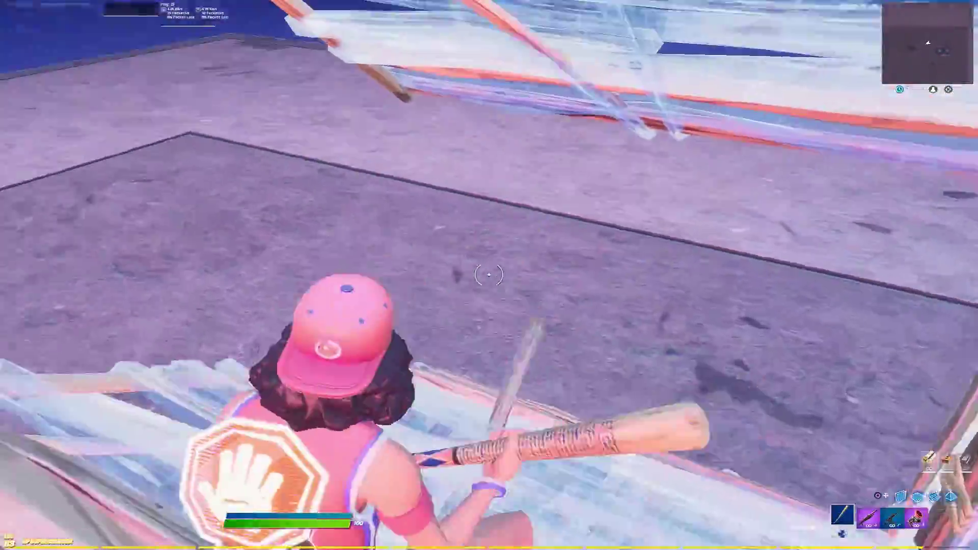
{"action": "key", "text": "super"}
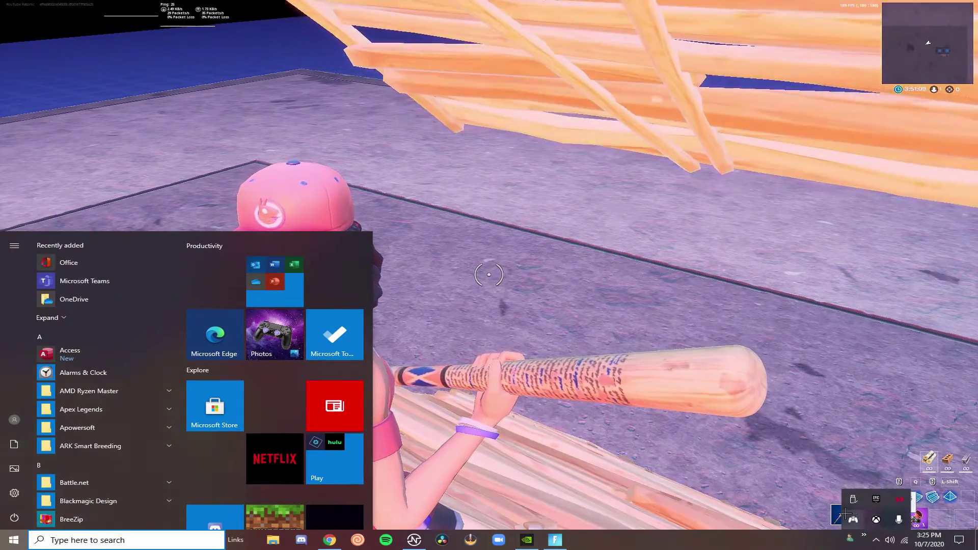
Step: Open DS4Windows from the hidden tray icons and move it up and left
{"action": "left_click", "coordinate": [877, 540]}
{"action": "double_click", "coordinate": [854, 520]}
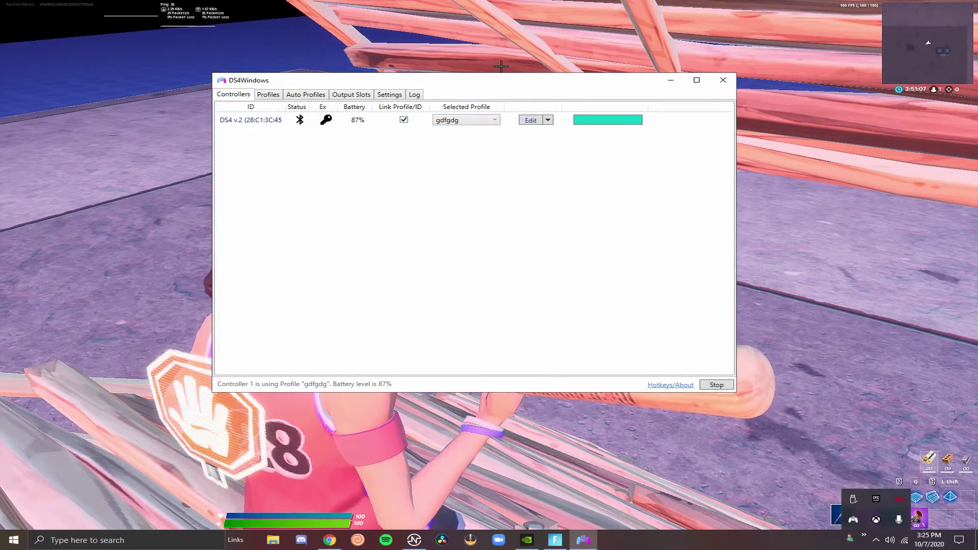
{"action": "left_click_drag", "start_coordinate": [522, 79], "coordinate": [457, 73]}
Step: Search 'devic' to open Device Manager, then arrange it and DS4Windows side by side
{"action": "left_click", "coordinate": [148, 543]}
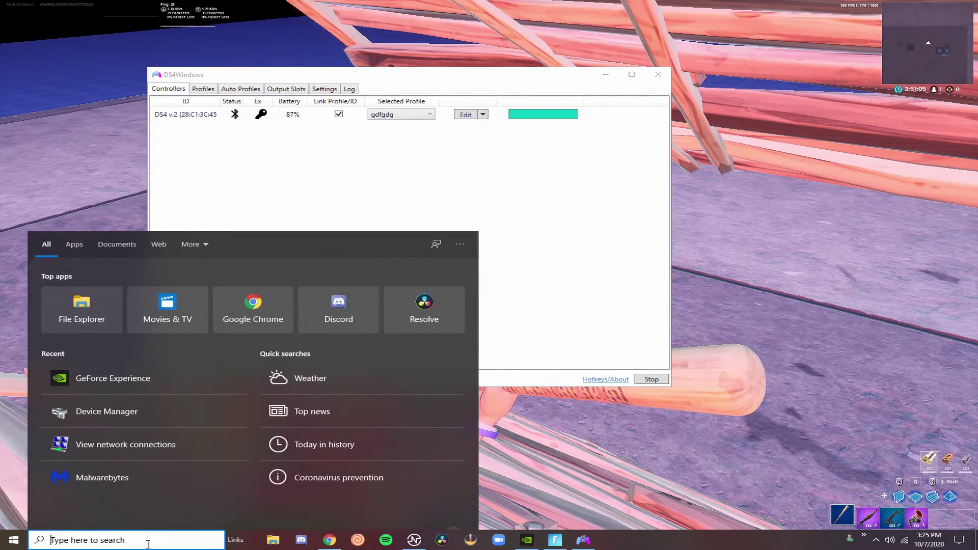
{"action": "type", "text": "devc"}
{"action": "key", "text": "BackSpace"}
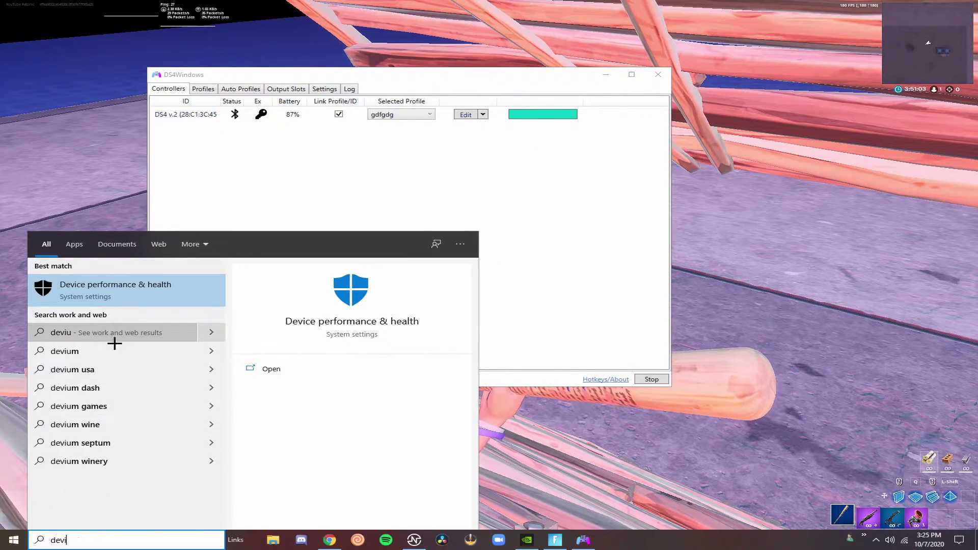
{"action": "type", "text": "i"}
{"action": "left_click", "coordinate": [120, 284]}
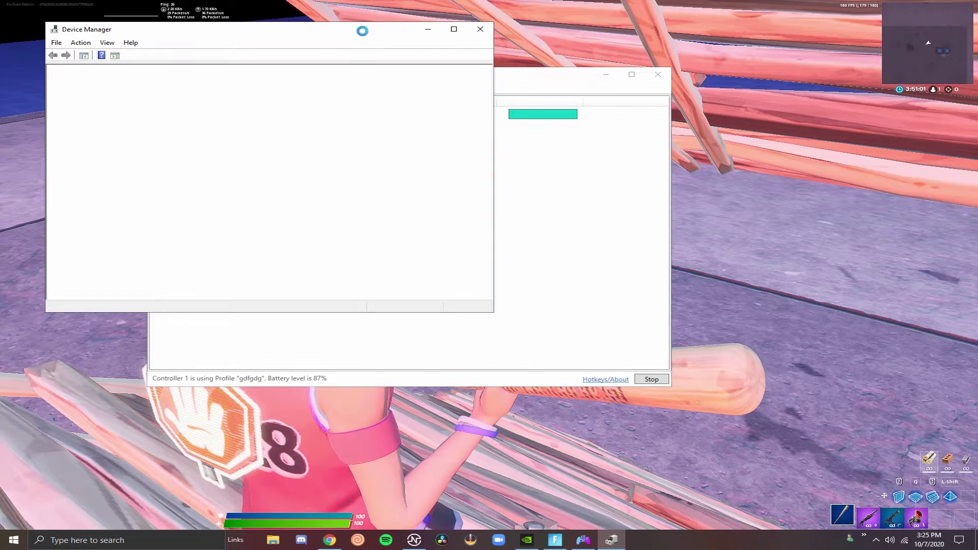
{"action": "left_click_drag", "start_coordinate": [361, 28], "coordinate": [734, 183]}
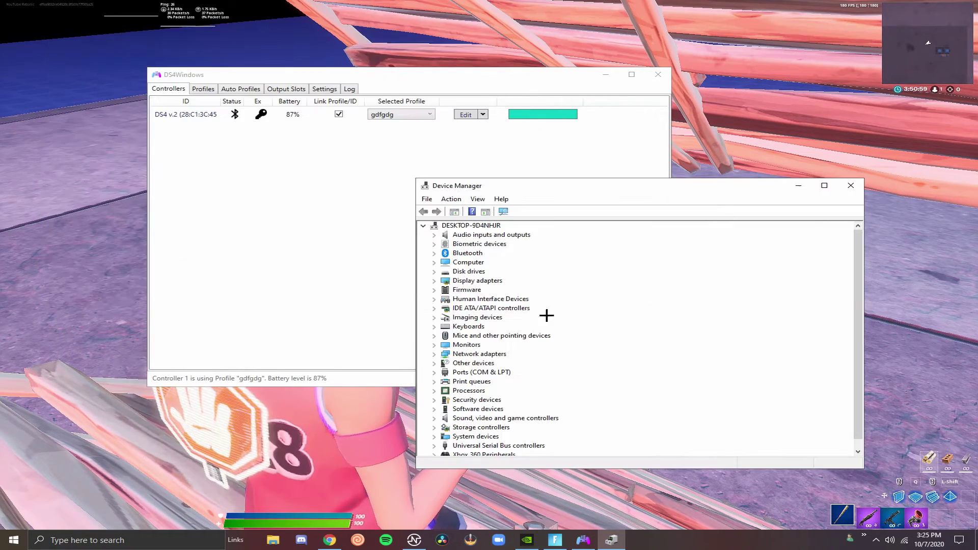
{"action": "left_click_drag", "start_coordinate": [442, 78], "coordinate": [363, 55]}
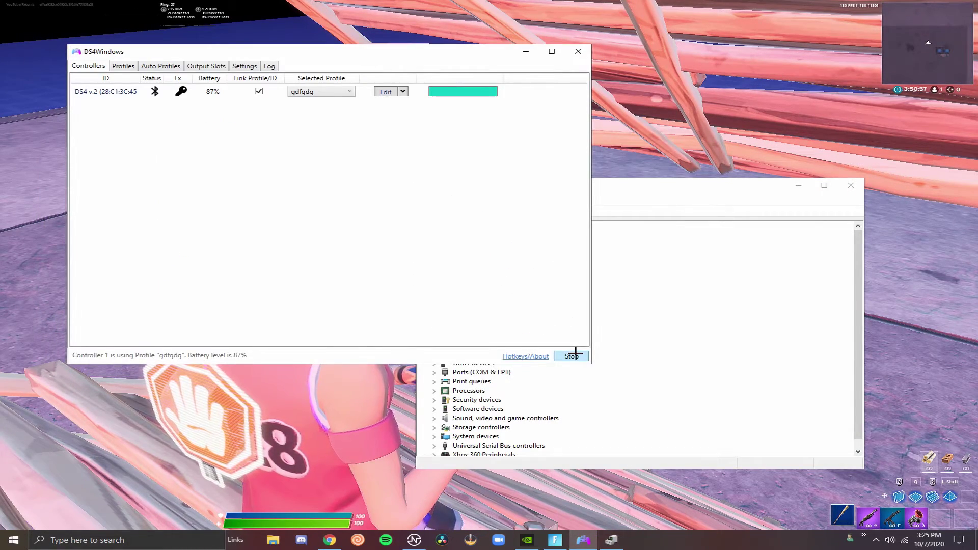
Step: Stop DS4Windows and expand Human Interface Devices in Device Manager
{"action": "left_click", "coordinate": [572, 356]}
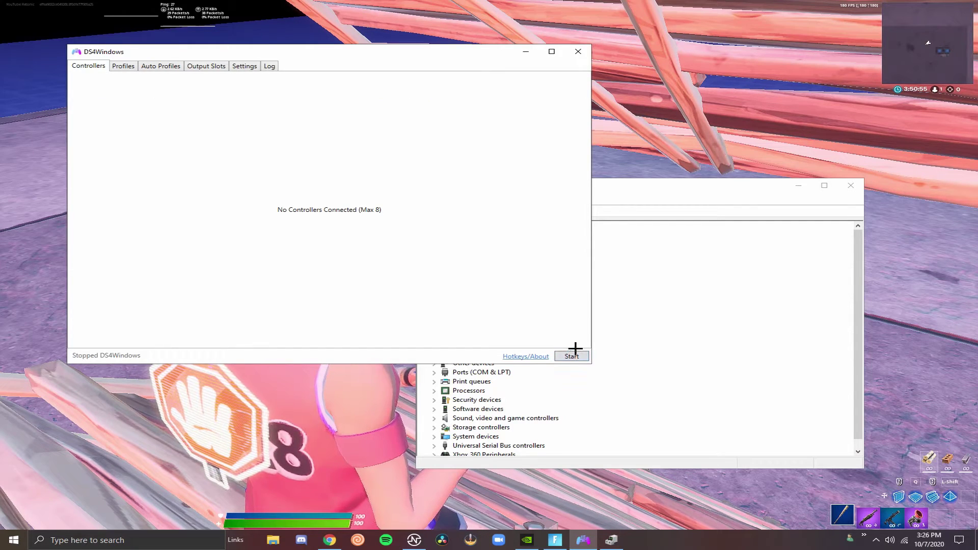
{"action": "left_click", "coordinate": [705, 184]}
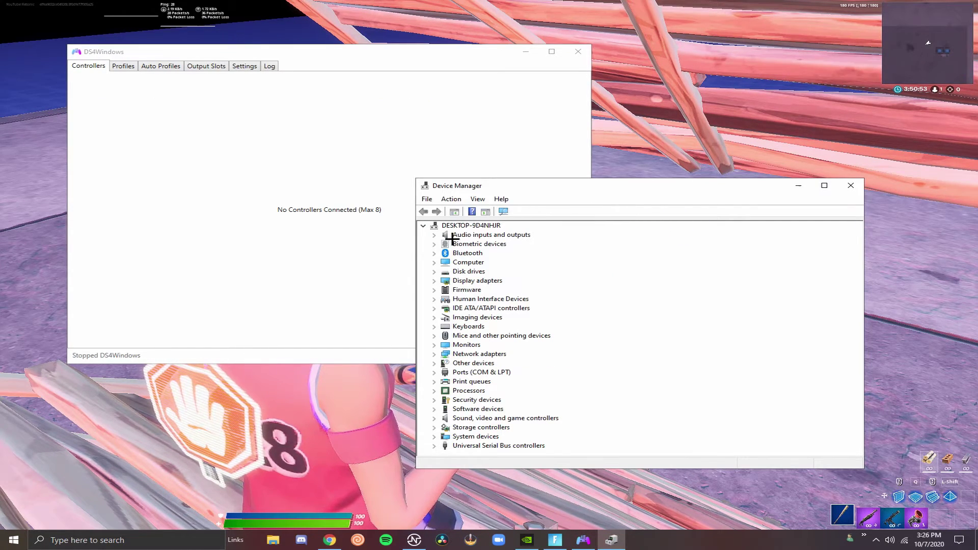
{"action": "left_click", "coordinate": [435, 299]}
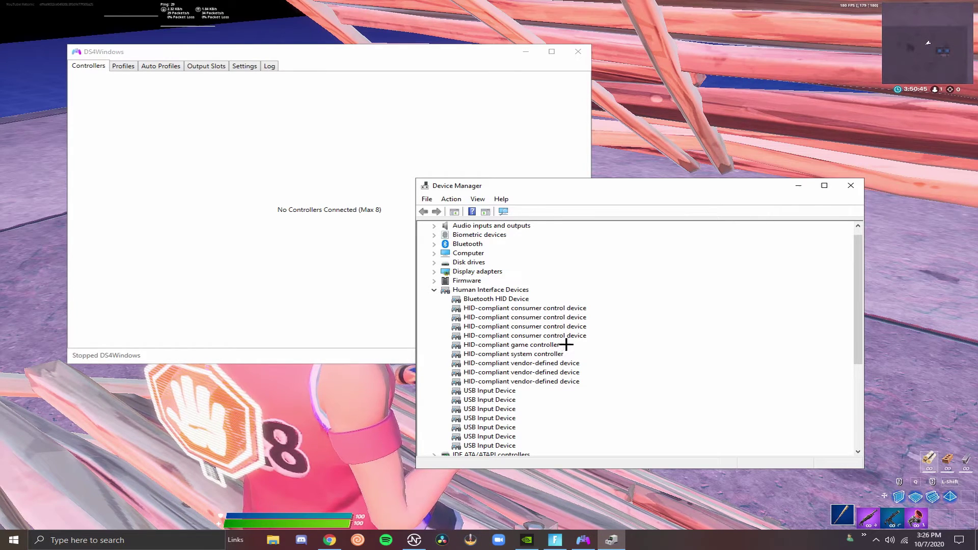
Step: Inspect the HID-compliant game controller's General and Driver properties, confirming it works properly
{"action": "double_click", "coordinate": [547, 344]}
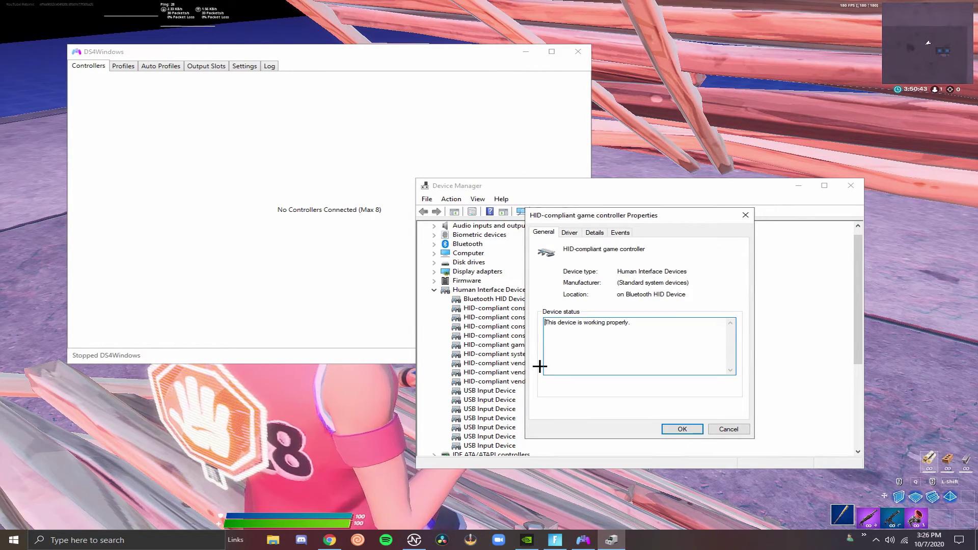
{"action": "left_click", "coordinate": [683, 429]}
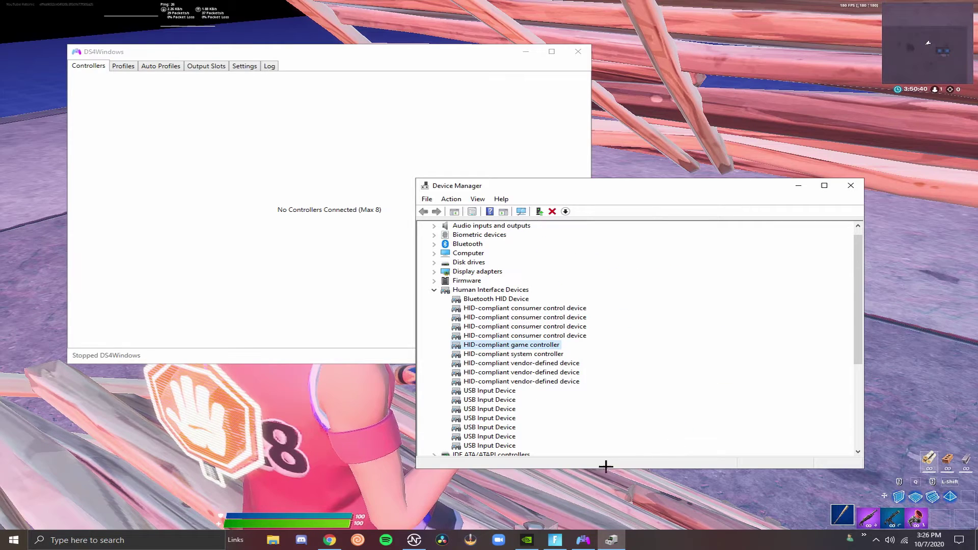
{"action": "double_click", "coordinate": [540, 345]}
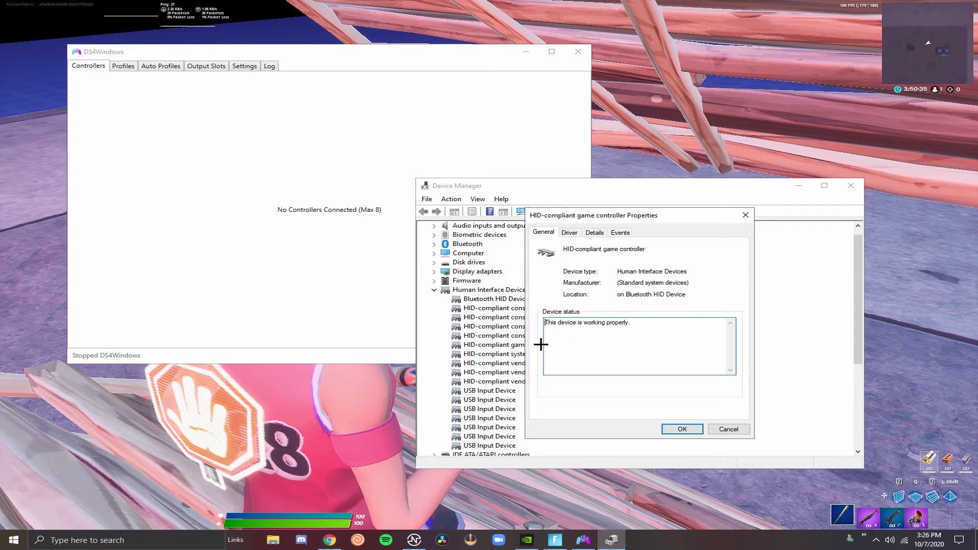
{"action": "left_click", "coordinate": [570, 233]}
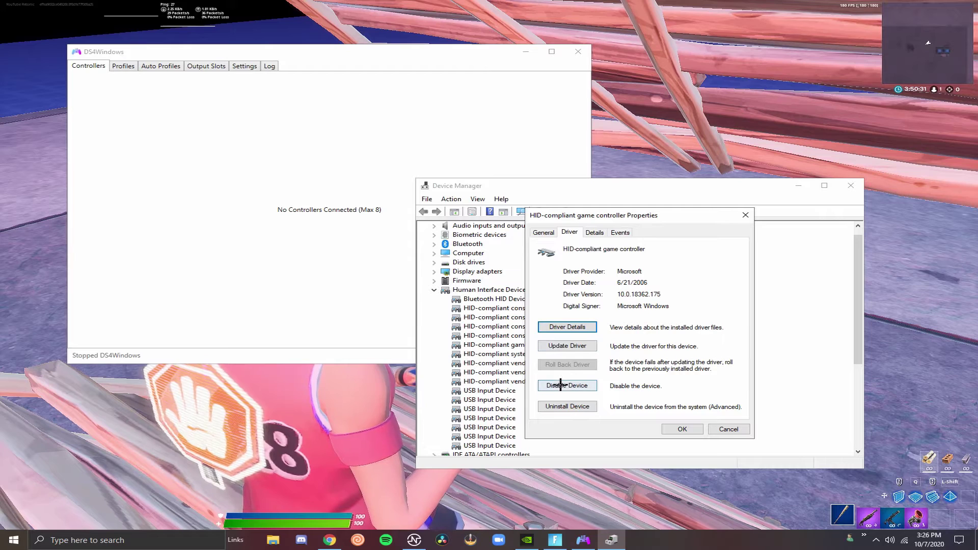
{"action": "left_click", "coordinate": [684, 429]}
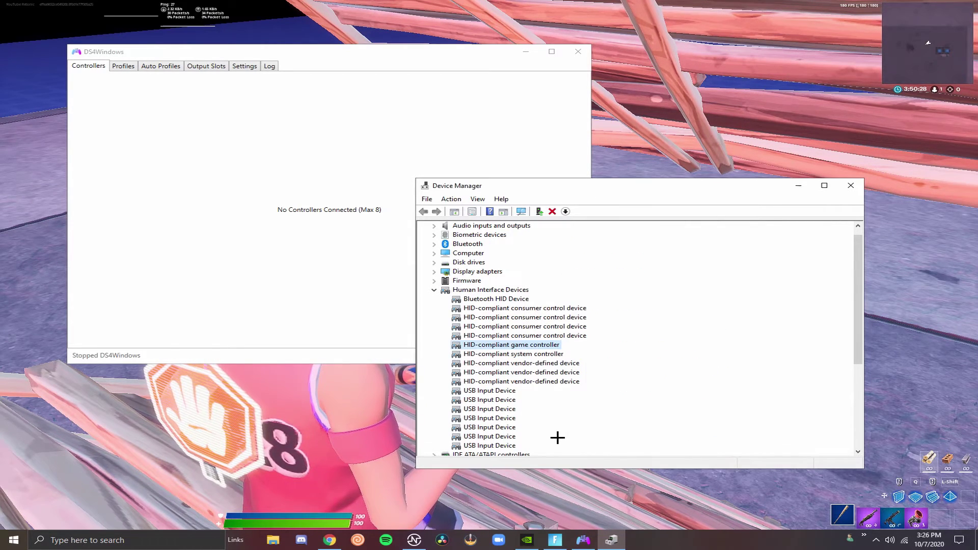
Step: Start DS4Windows and confirm the second HID-compliant game controller belongs to a USB Input Device
{"action": "left_click", "coordinate": [310, 109]}
{"action": "left_click", "coordinate": [567, 351]}
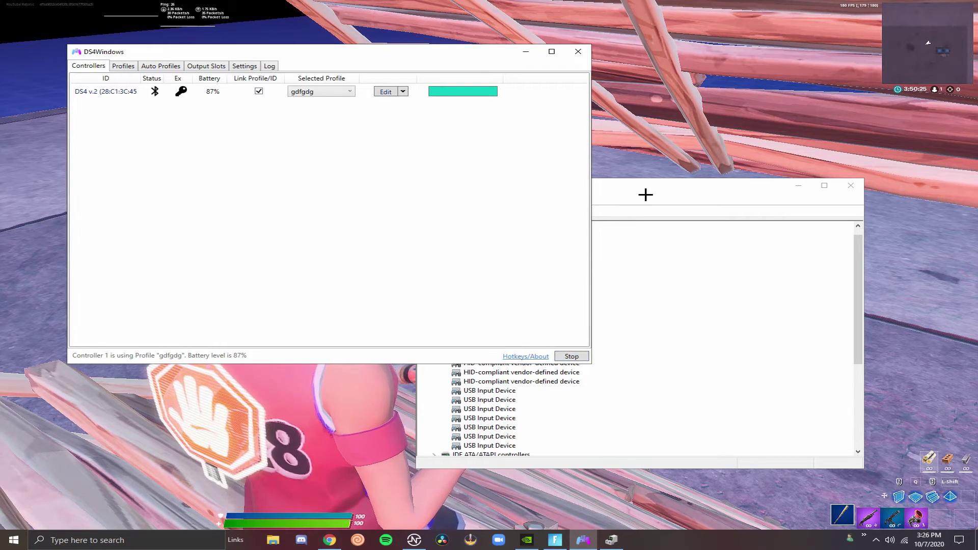
{"action": "left_click", "coordinate": [640, 203]}
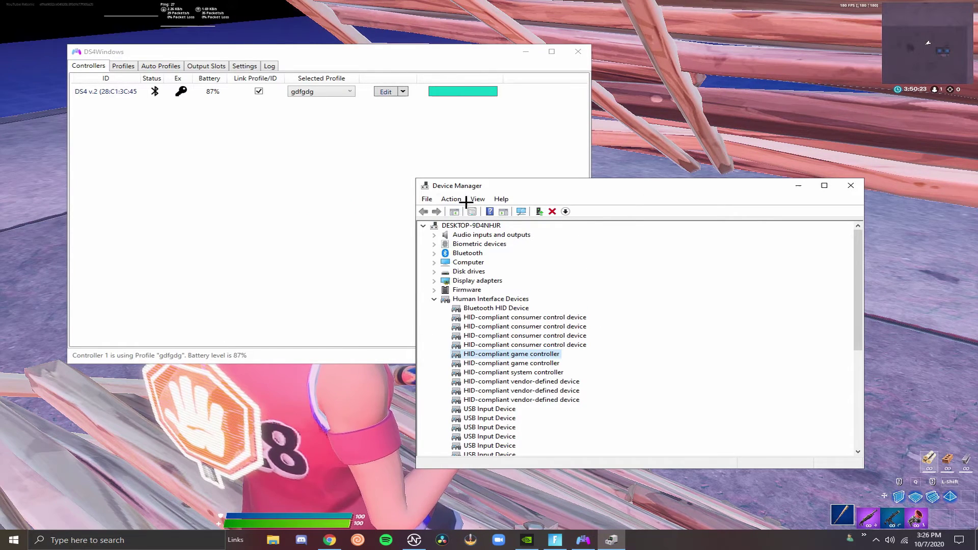
{"action": "double_click", "coordinate": [505, 364]}
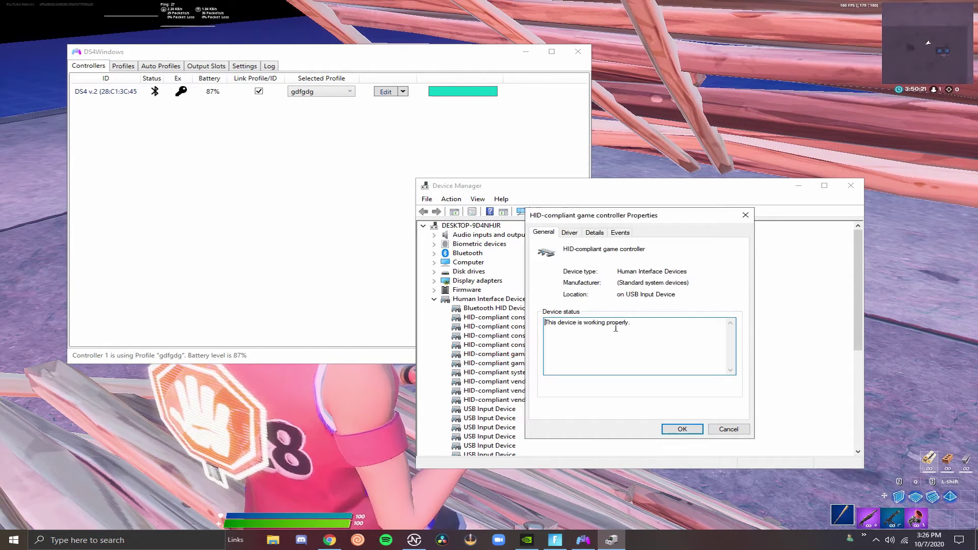
{"action": "left_click", "coordinate": [682, 429]}
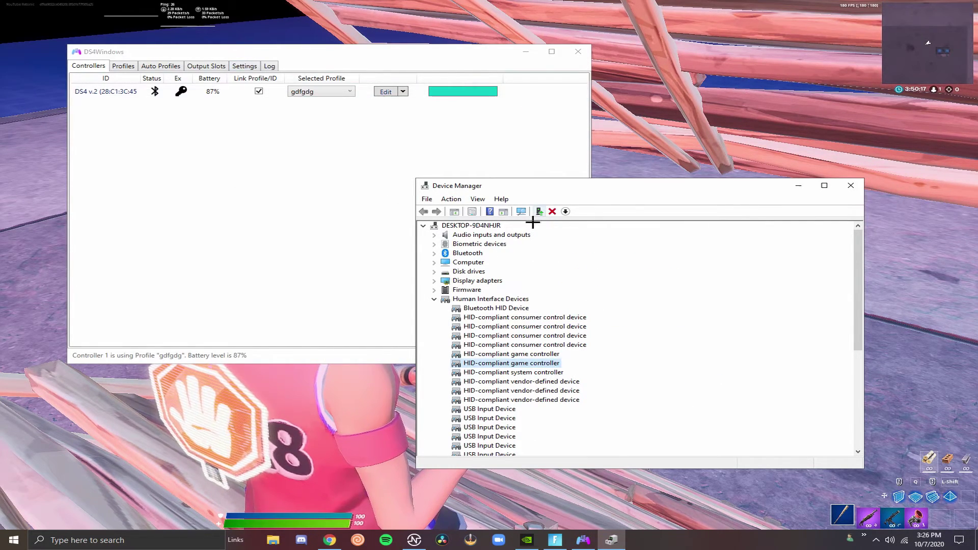
Step: Put DS4Windows and Device Manager away and return to fullscreen Fortnite
{"action": "left_click", "coordinate": [332, 261]}
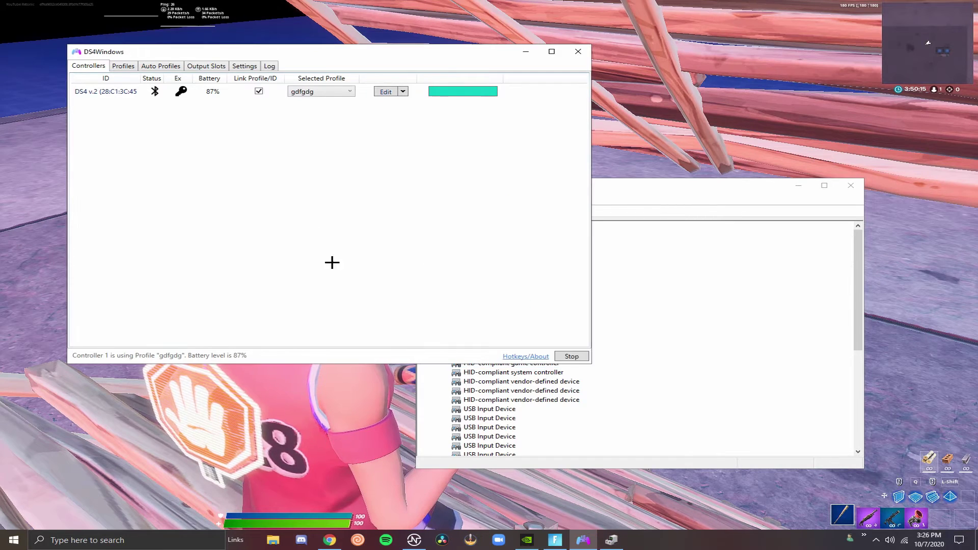
{"action": "left_click", "coordinate": [703, 227]}
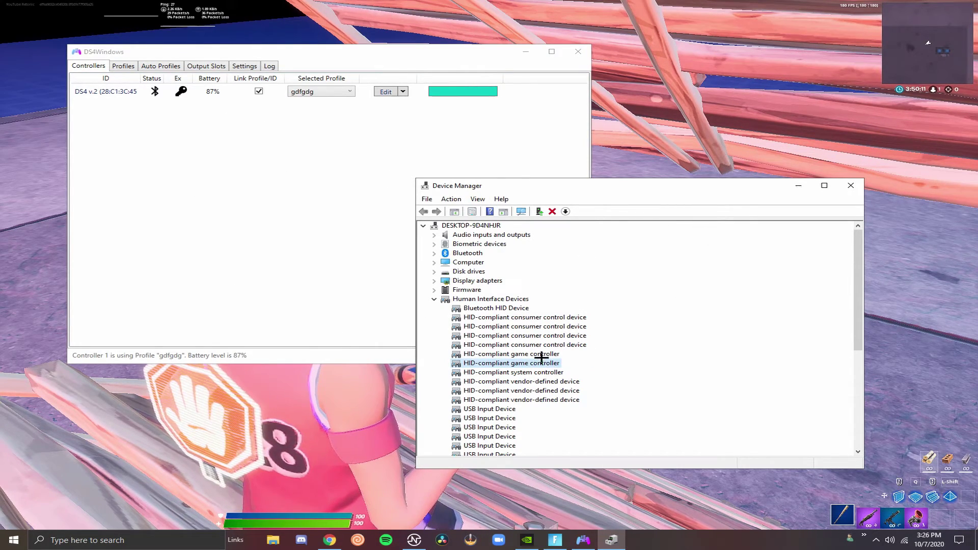
{"action": "left_click", "coordinate": [688, 153]}
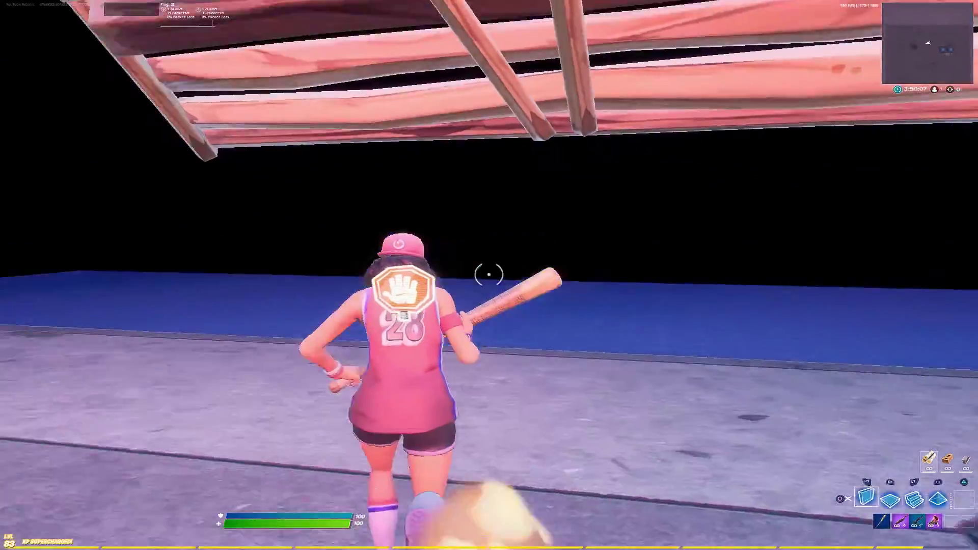
Step: Place a wall in front of the character with the controller's build button
{"action": "key", "text": "q"}
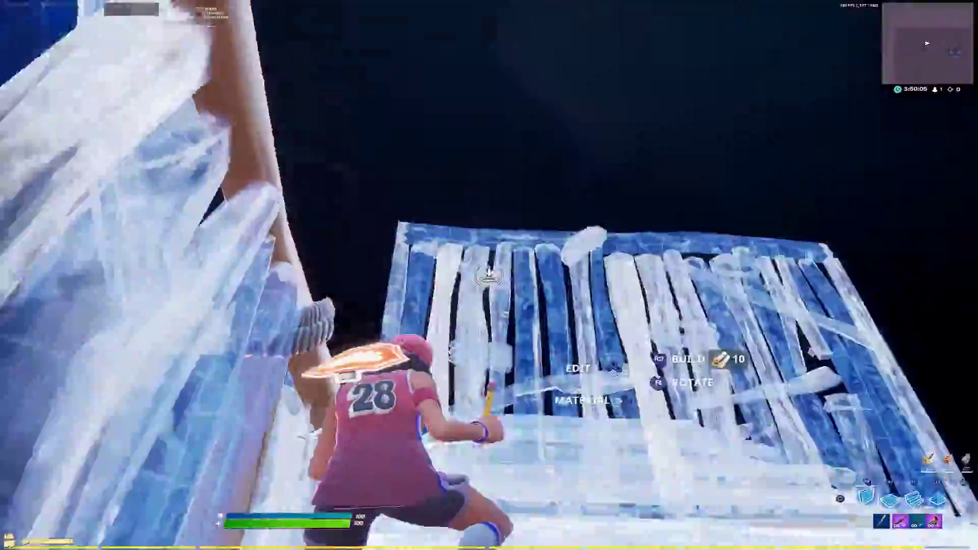